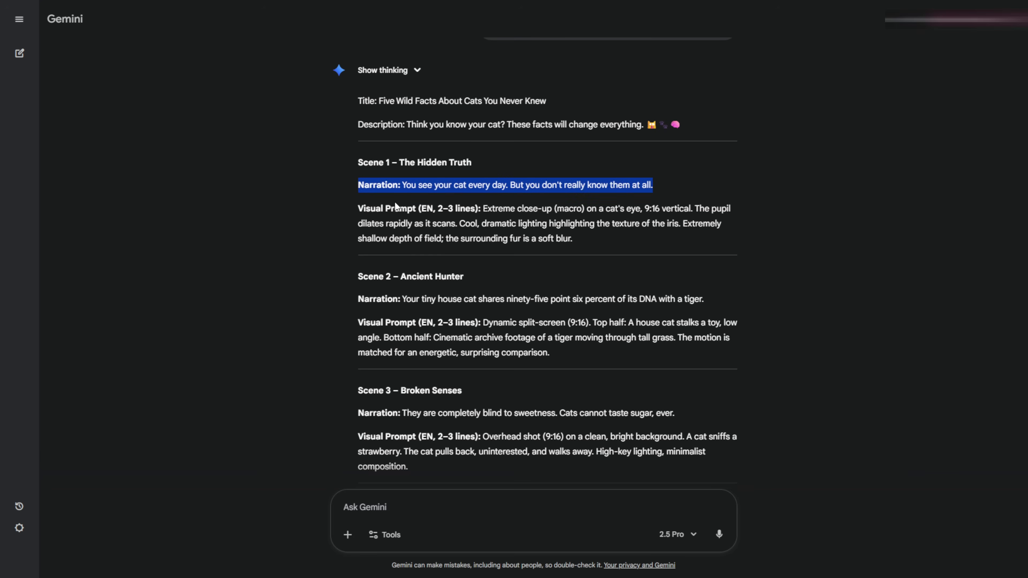
Examine the narration and visual prompt of Scenes 1 to 3 in the generated cat facts script.
left_click(360, 204)
left_click_drag(357, 207, 600, 238)
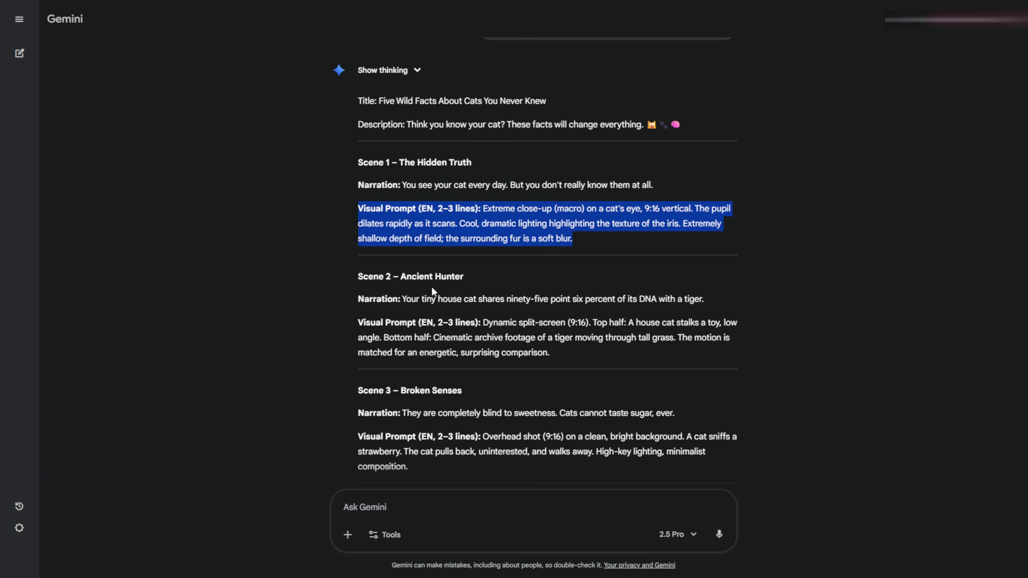
left_click_drag(358, 276, 390, 276)
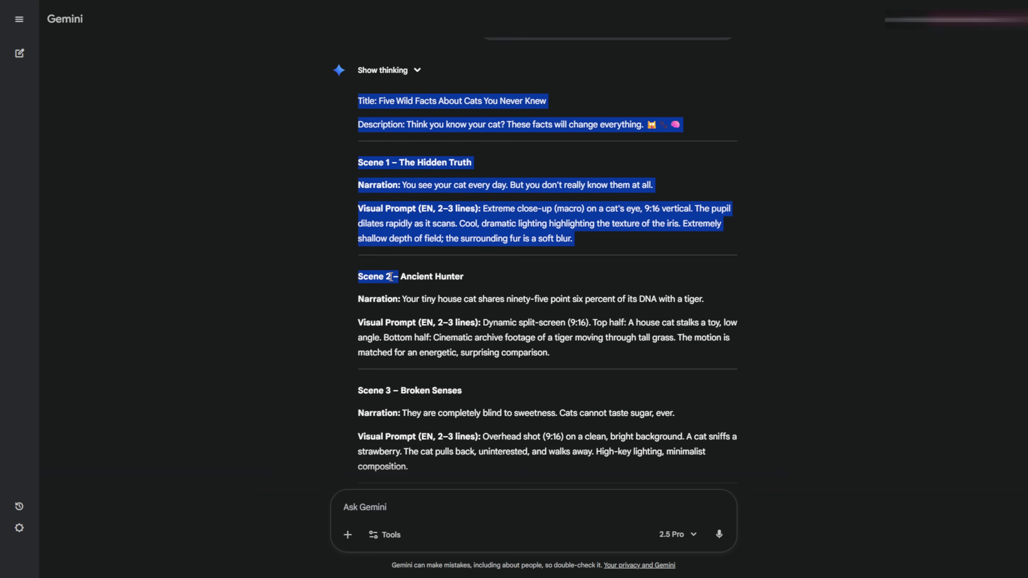
left_click(354, 279)
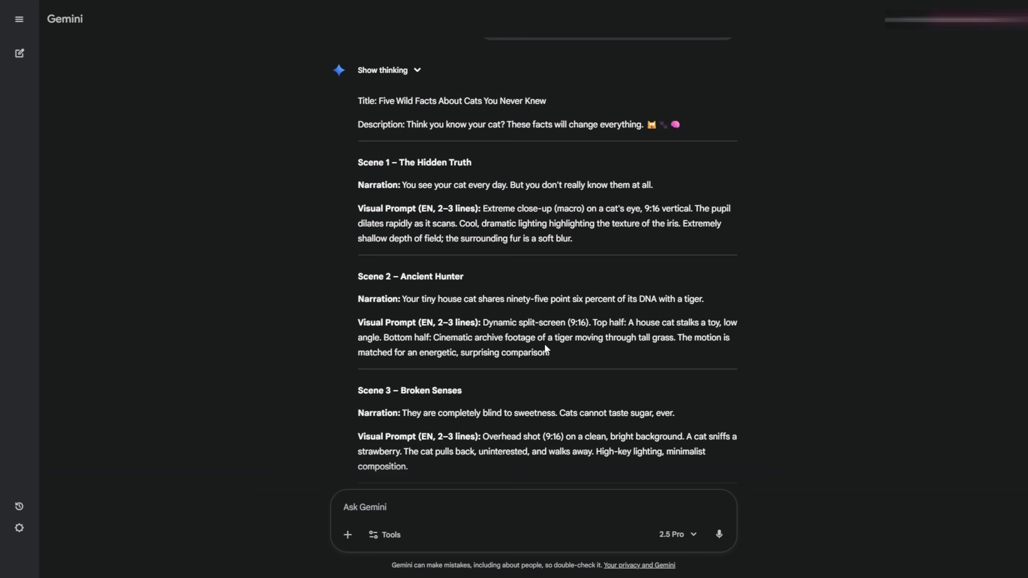
scroll(585, 356, "down", 5)
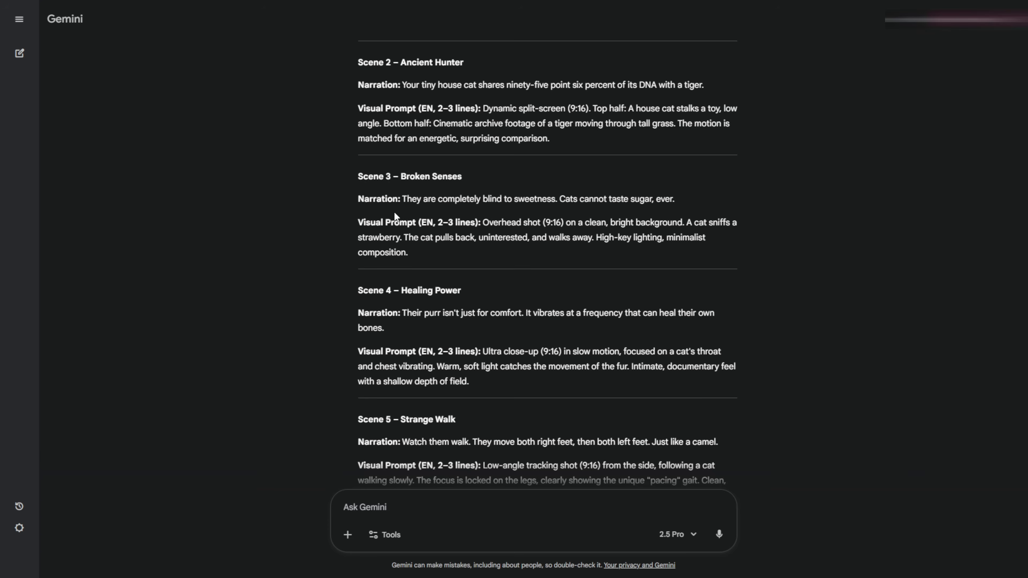
left_click_drag(358, 62, 439, 250)
left_click(385, 241)
scroll(364, 223, "down", 3)
Examine Scenes 4 to 6 and the Narration Only section, and review how the whole script is laid out.
left_click_drag(359, 184, 462, 184)
left_click(361, 208)
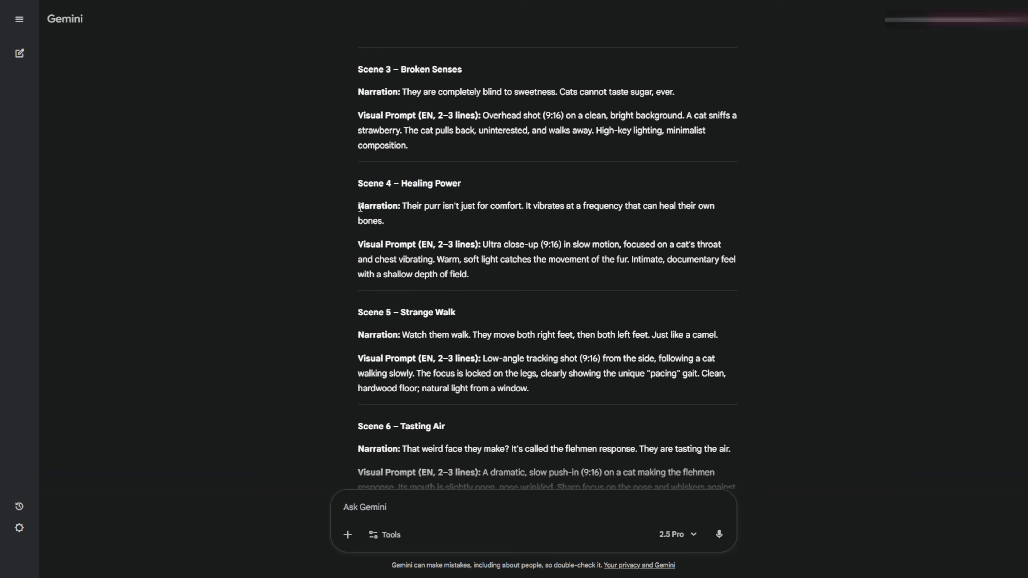
left_click_drag(374, 212, 471, 267)
scroll(470, 267, "down", 2)
left_click(362, 253)
left_click_drag(359, 259, 456, 259)
scroll(343, 172, "down", 5)
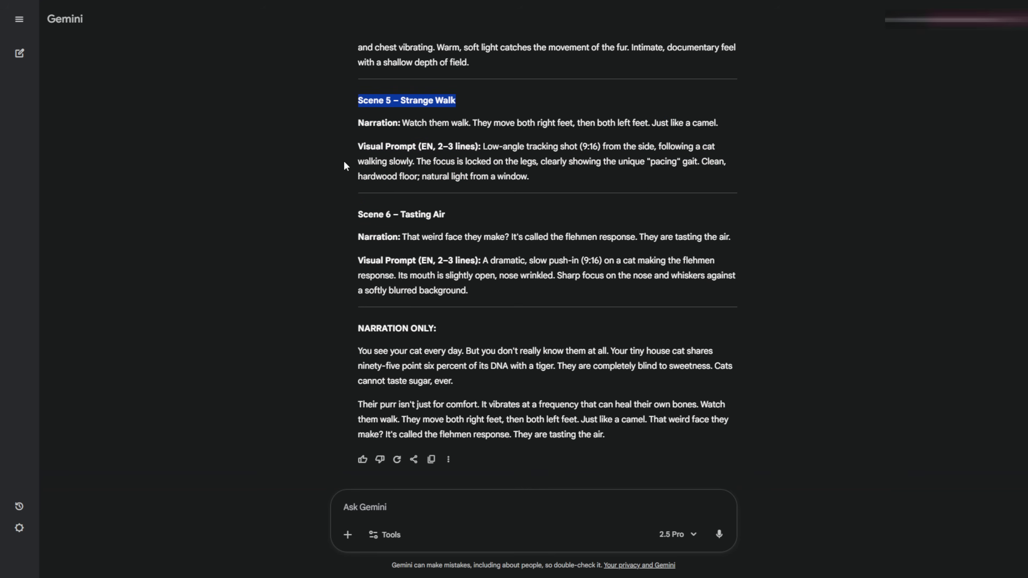
left_click_drag(358, 45, 530, 177)
left_click(530, 178)
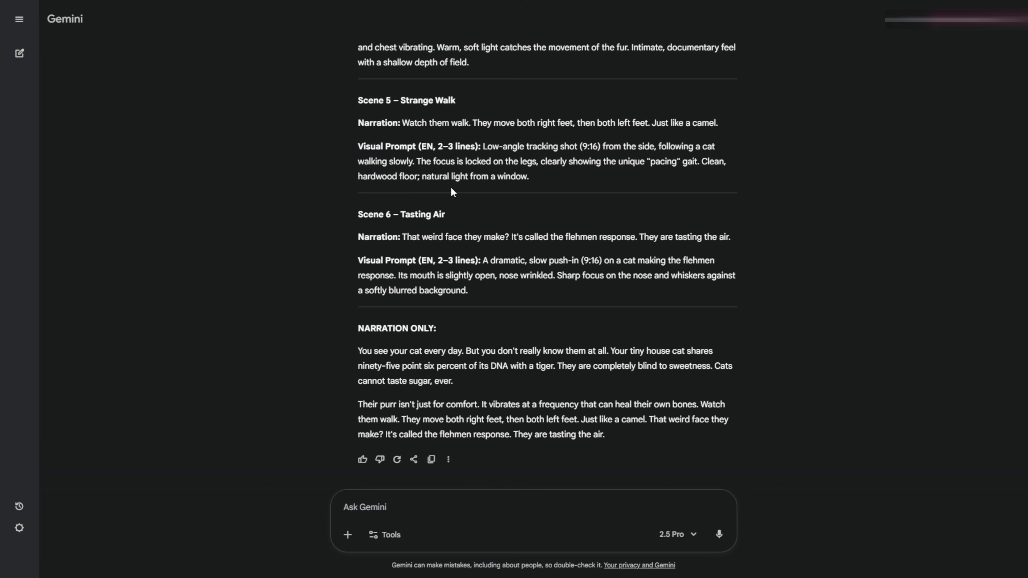
left_click_drag(359, 215, 488, 294)
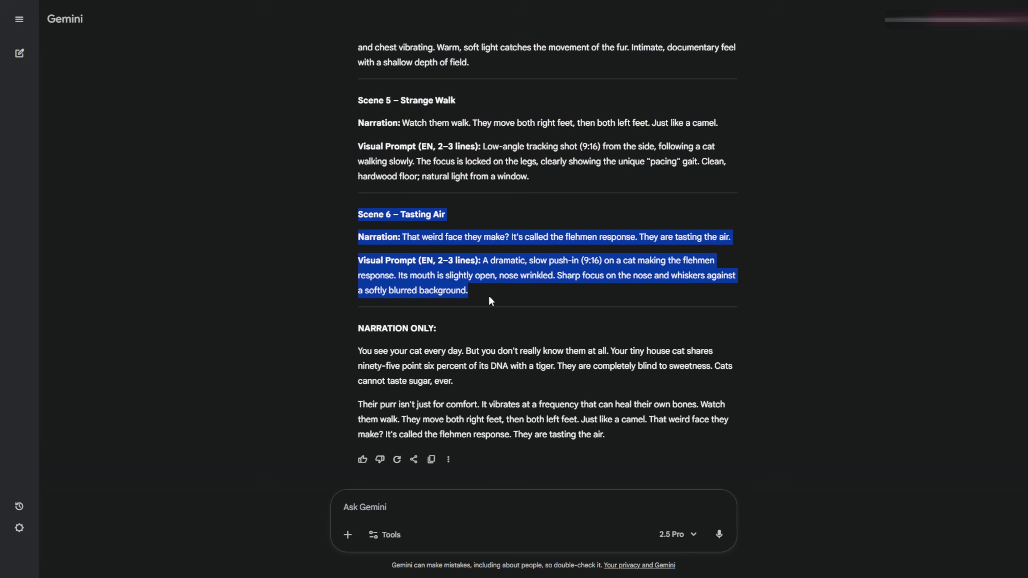
left_click(366, 345)
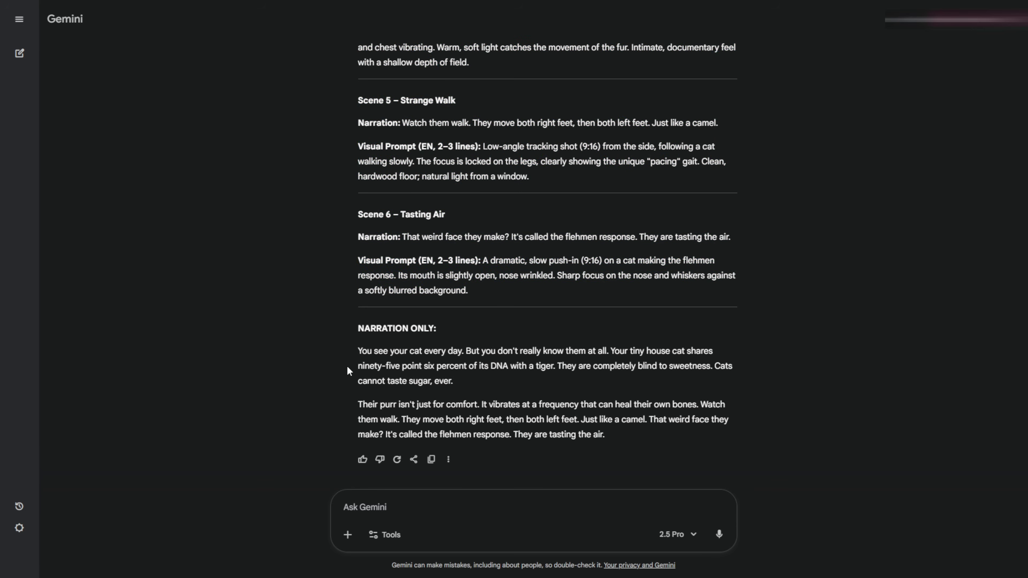
left_click_drag(365, 349, 640, 434)
left_click(238, 352)
scroll(380, 241, "up", 15)
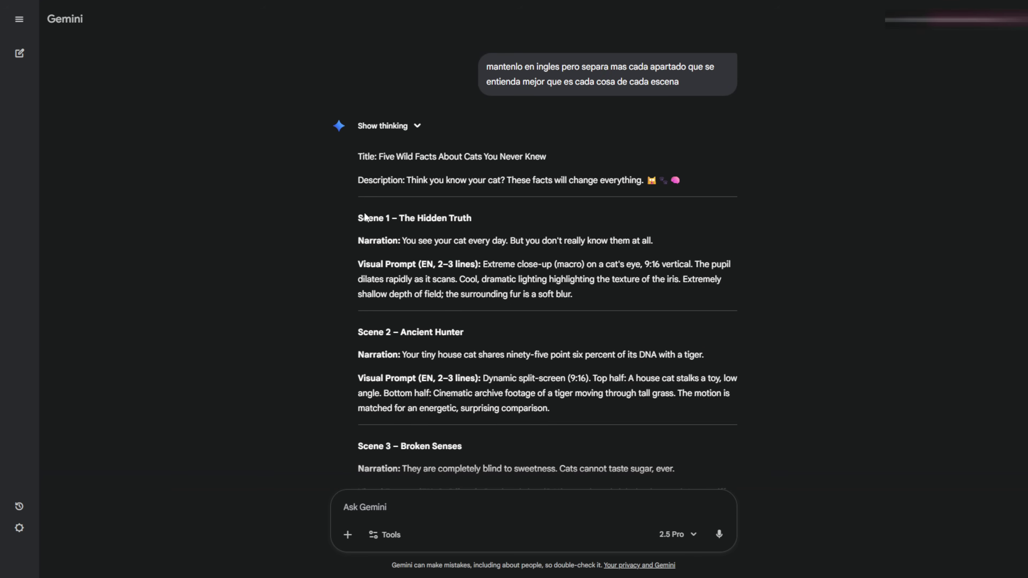
scroll(339, 243, "down", 15)
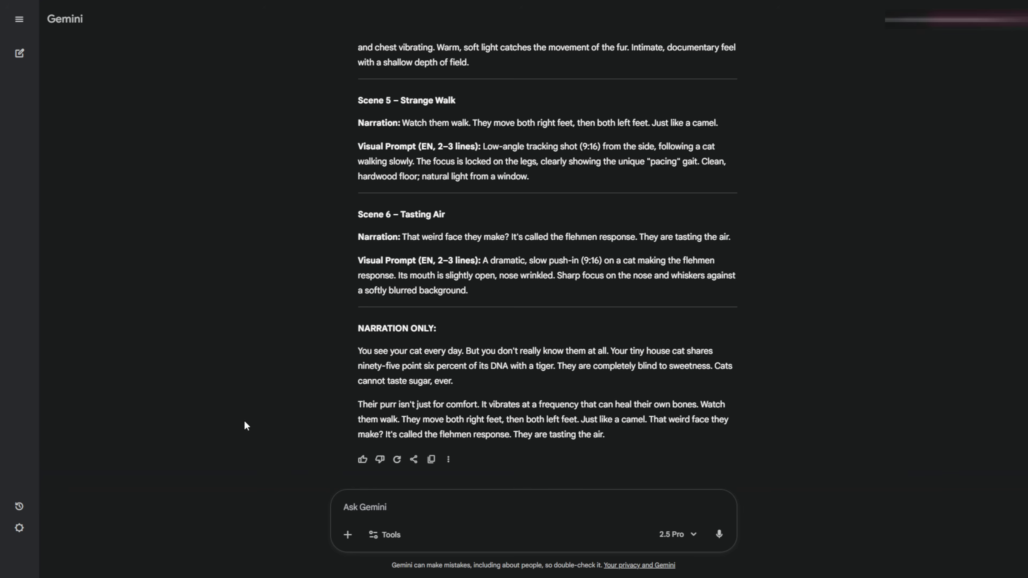
Copy both paragraphs of the Narration Only section and paste them as the speech text in Google AI Studio.
left_click_drag(360, 347, 616, 437)
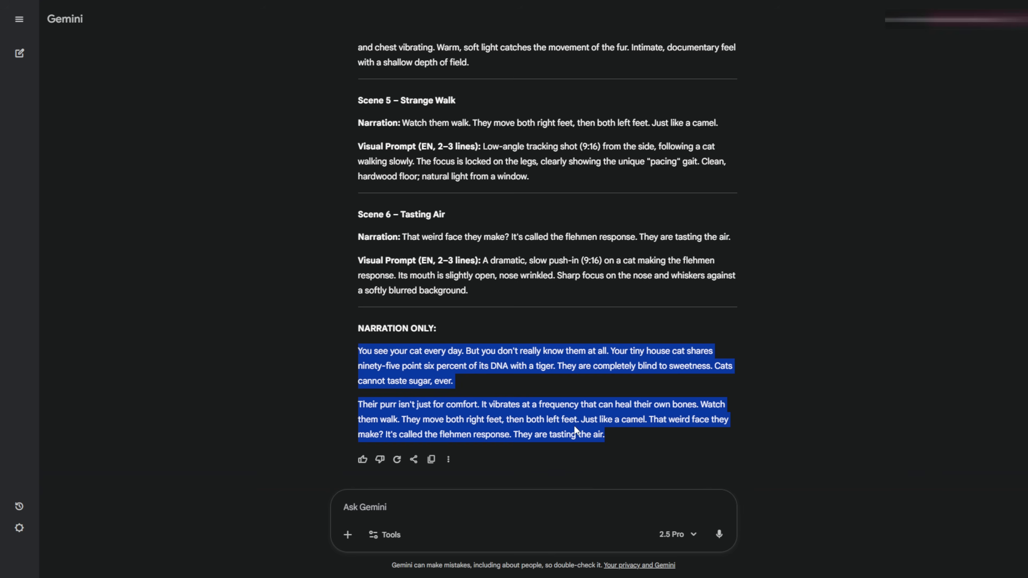
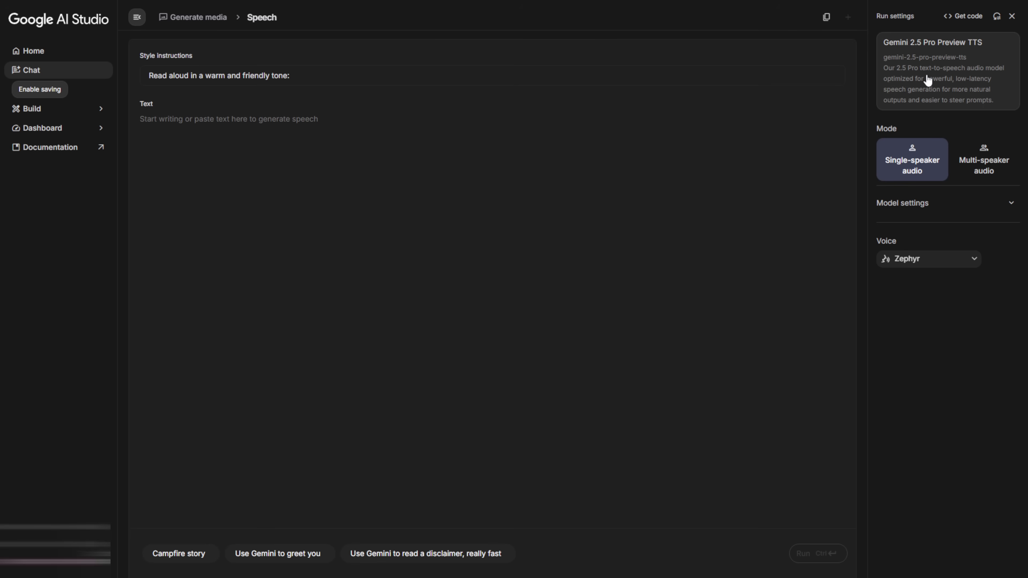
type("You see your cat every day. But you don't really know them at all. Your tiny house cat shares ninety-five point six percent of its DNA with a tiger. They are completely blind to sweetness. Cats cannot taste sugar, ever.  Their purr isn't just for comfort. It vibrates at a frequency that can heal their own bones. Watch them walk. They move both right feet, then both left feet. Just like a camel. That weird face they make? It's called the flehmen response. They are tasting the air.")
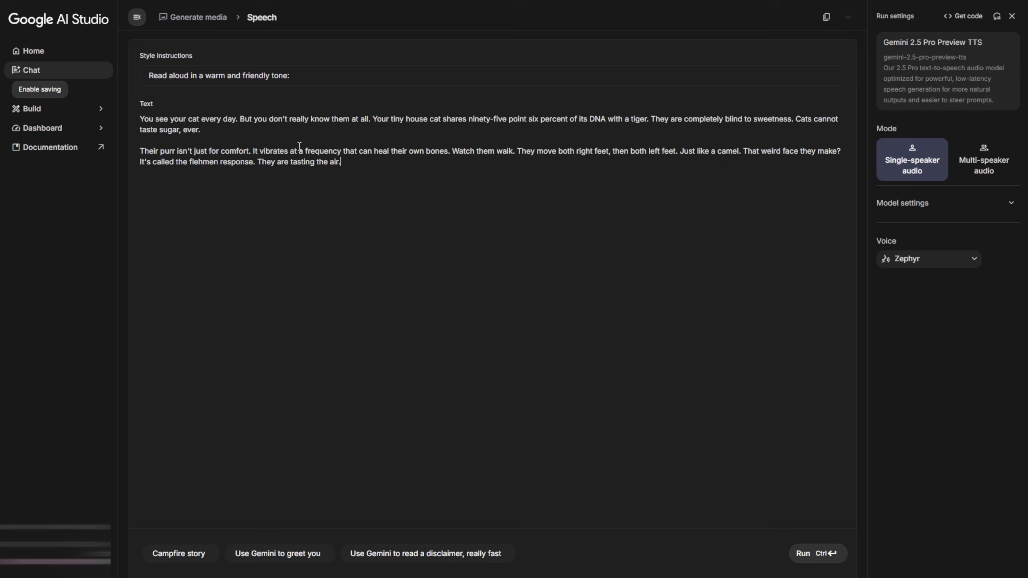
Preview the Zephyr and Puck voices, try Charon, and set the voice back to Zephyr.
left_click(907, 295)
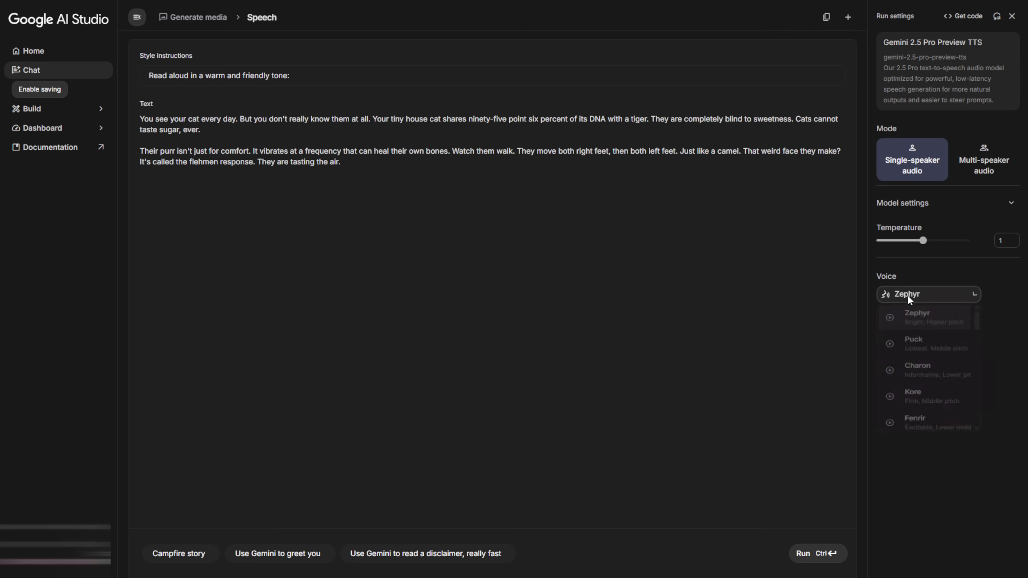
left_click(890, 320)
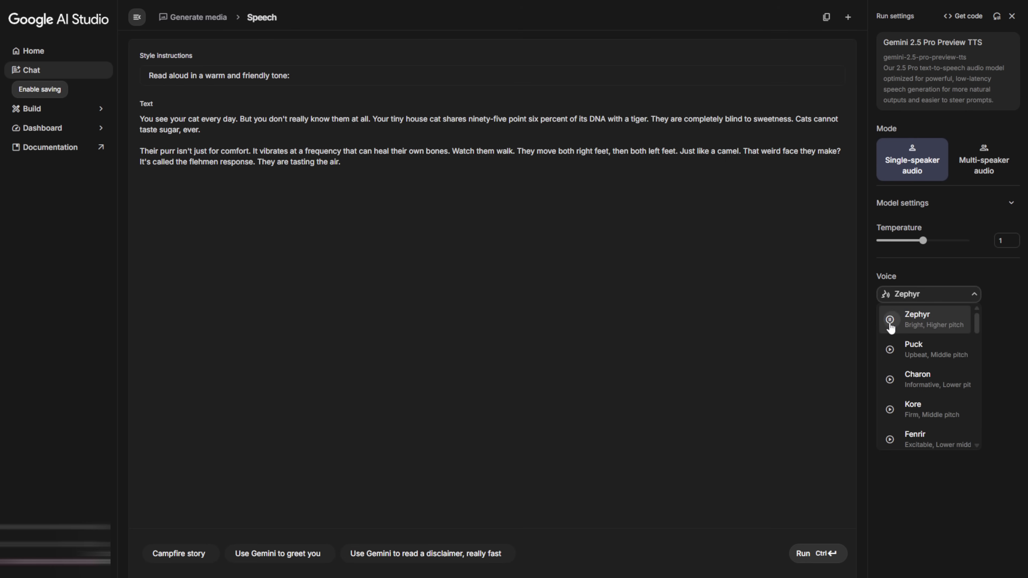
left_click(889, 350)
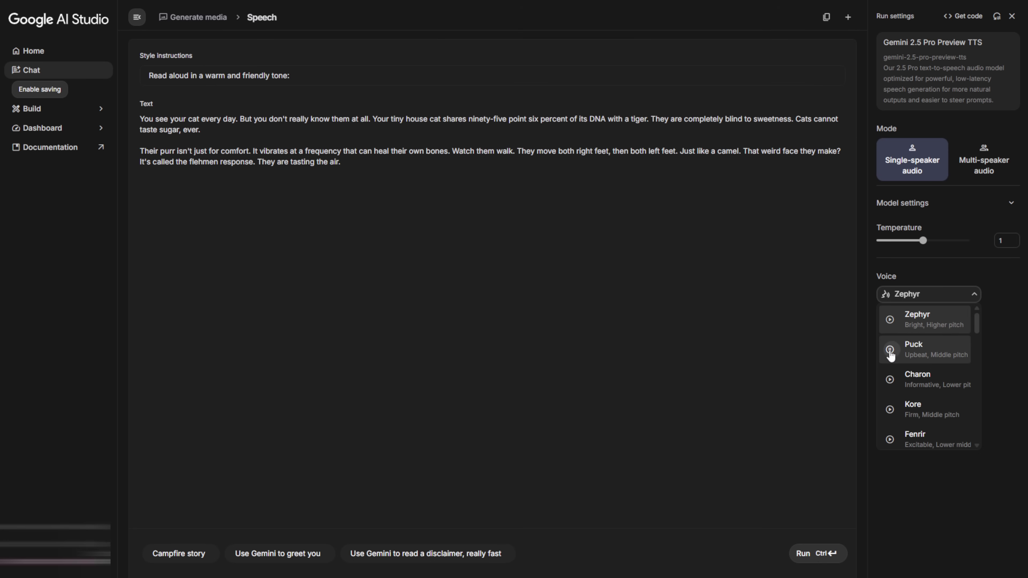
left_click(888, 391)
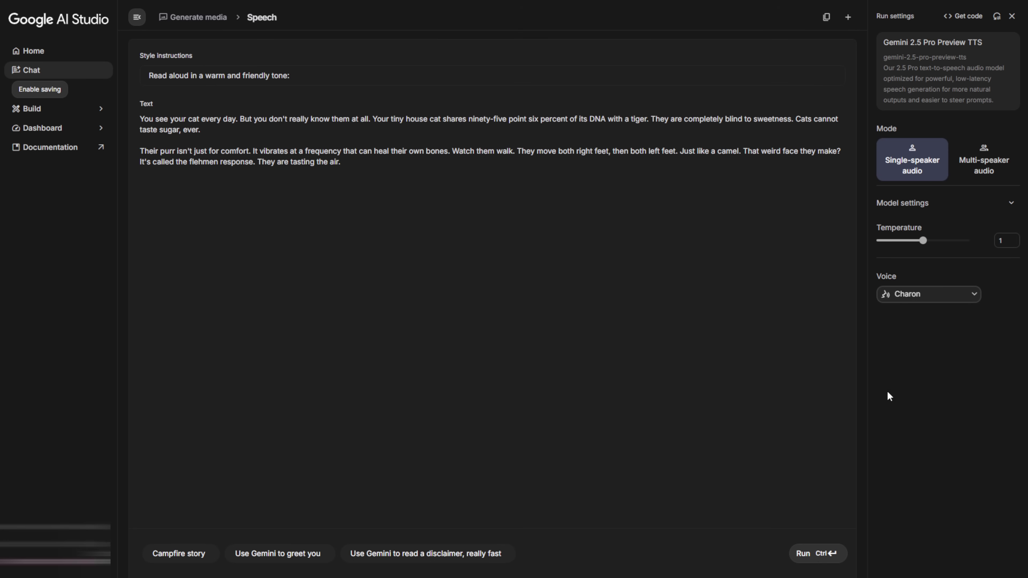
left_click(916, 302)
left_click(911, 316)
Replace the style instructions with "Calm, cinematic tone with smooth pacing".
left_click_drag(331, 75, 149, 87)
type("Calm, cinematic tone with smooth pacing")
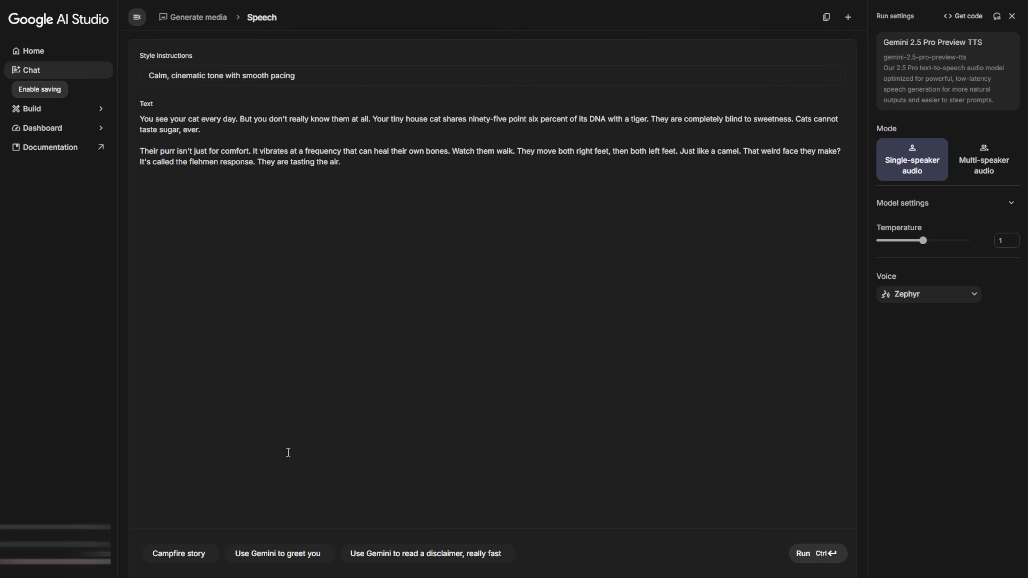
Generate the speech from the narration text and download the resulting audio.
left_click(822, 561)
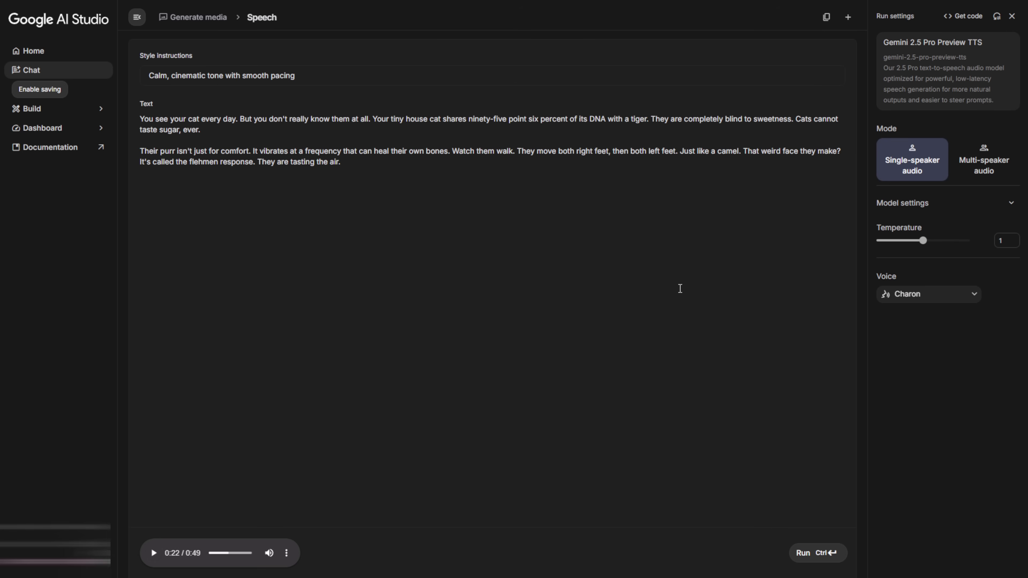
left_click(292, 552)
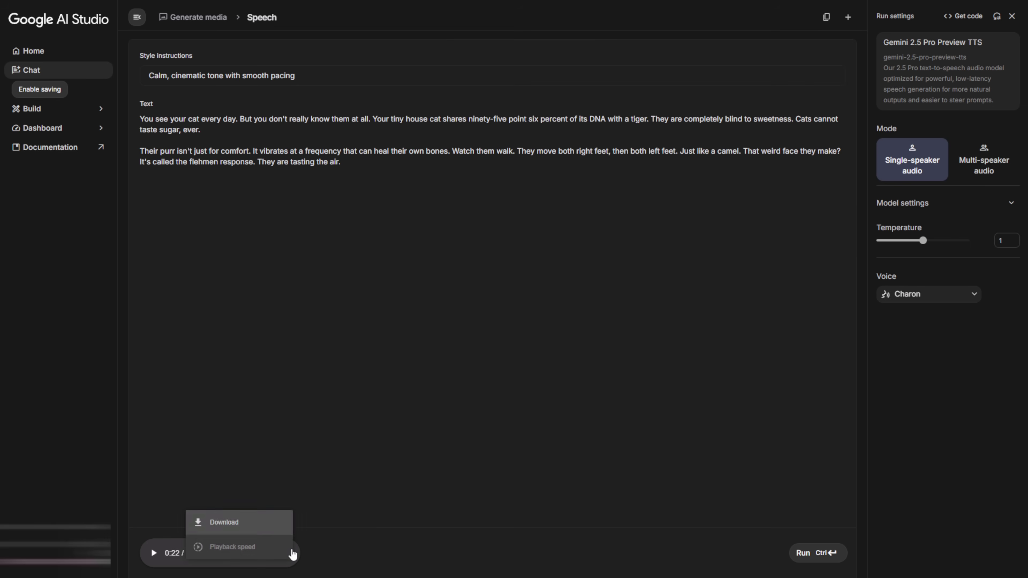
left_click(233, 524)
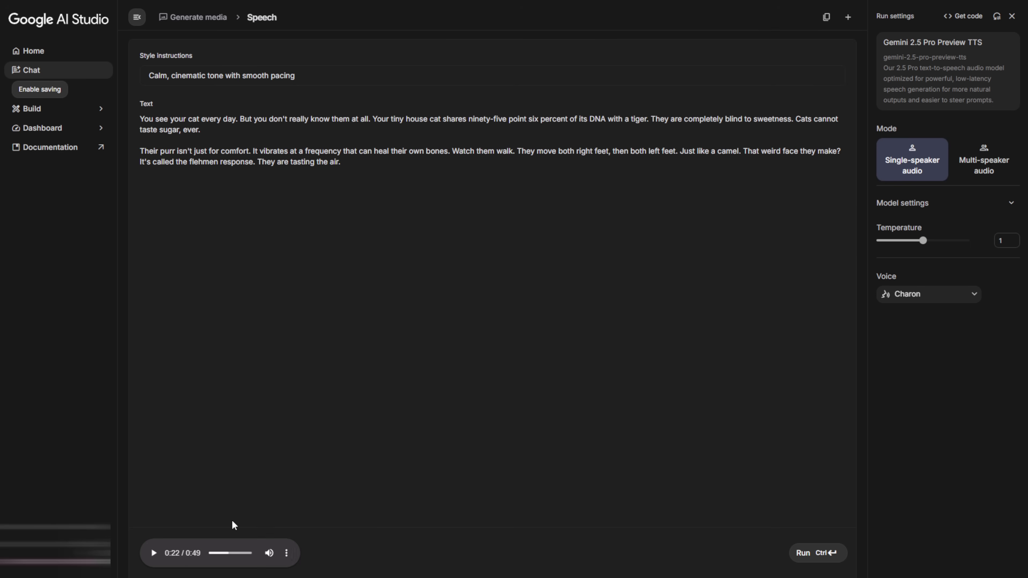
Switch to the Meta AI site, browse the gallery of AI-generated vertical videos, and return to the prompt area.
left_click(961, 145)
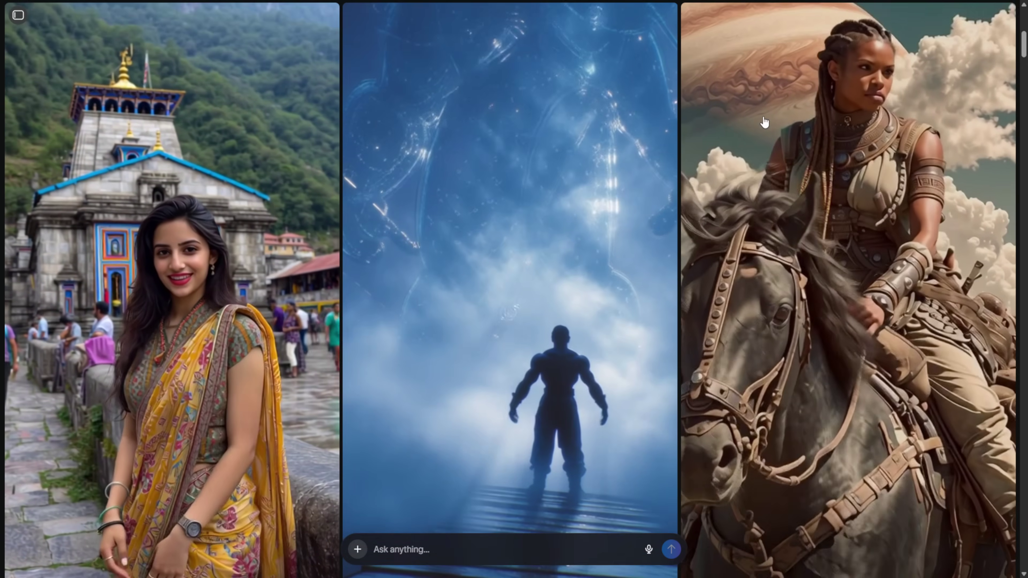
scroll(290, 285, "down", 10)
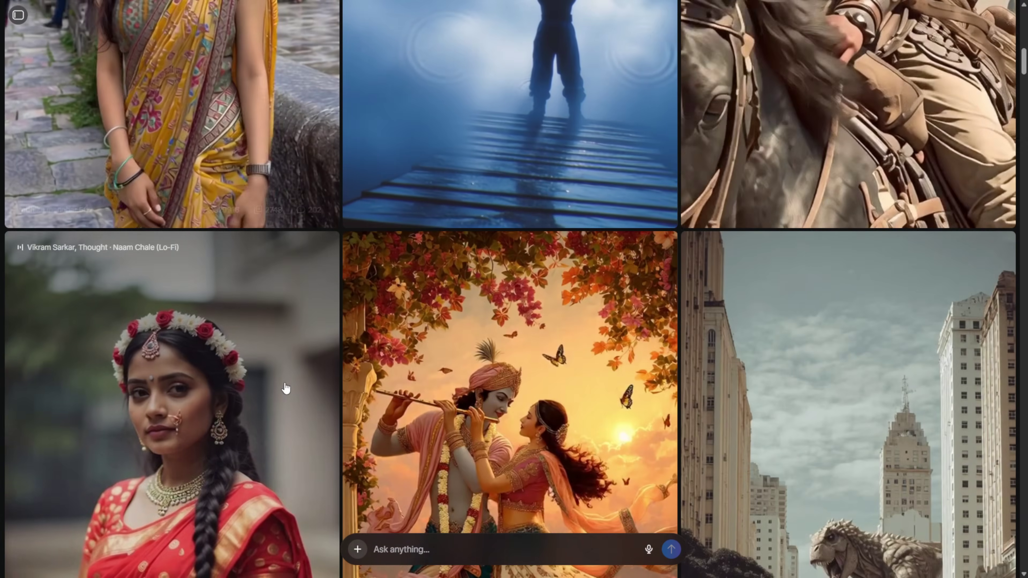
scroll(535, 404, "down", 10)
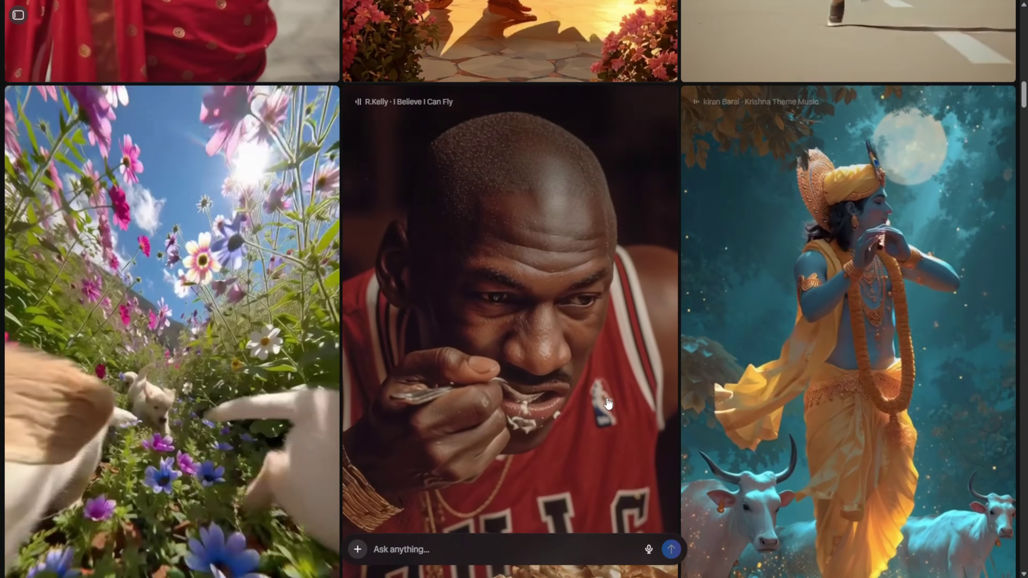
scroll(311, 388, "down", 5)
scroll(311, 388, "down", 10)
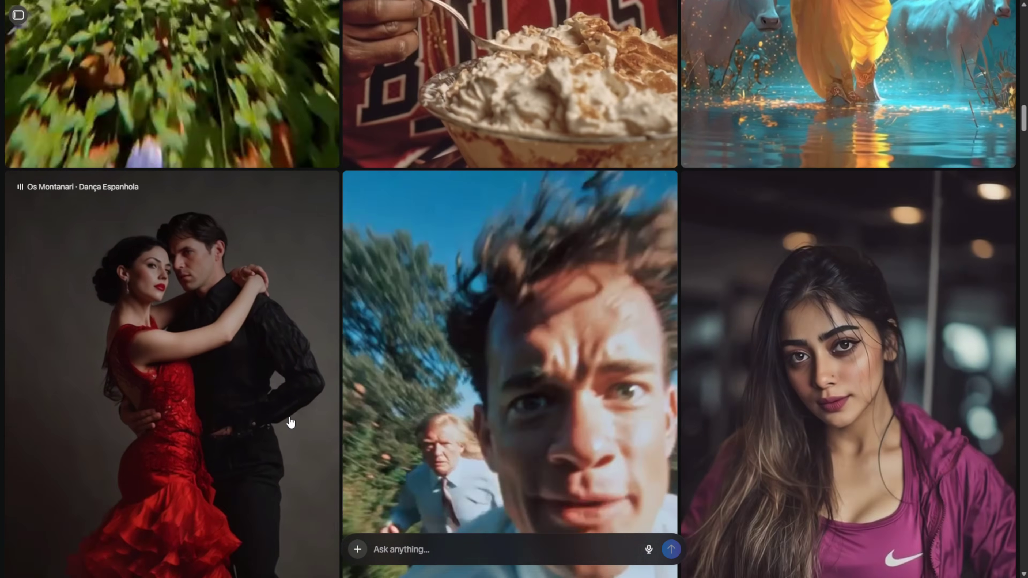
scroll(845, 401, "down", 10)
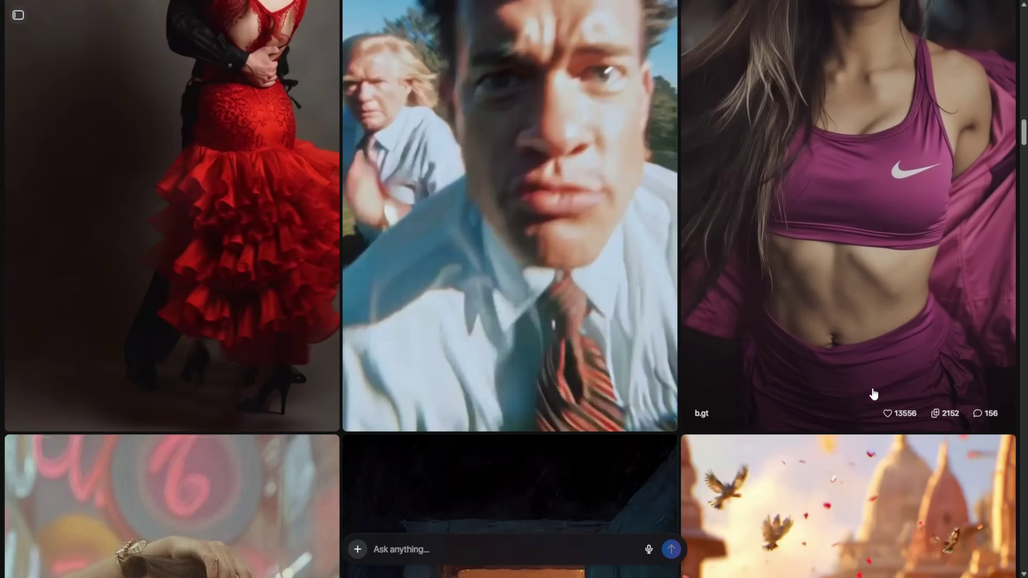
scroll(882, 393, "down", 5)
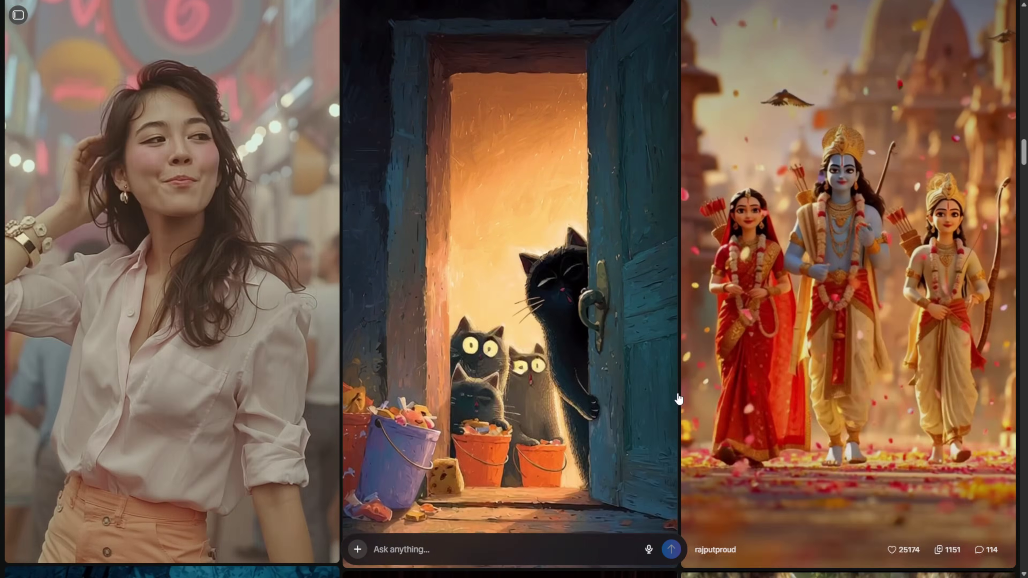
scroll(307, 387, "down", 8)
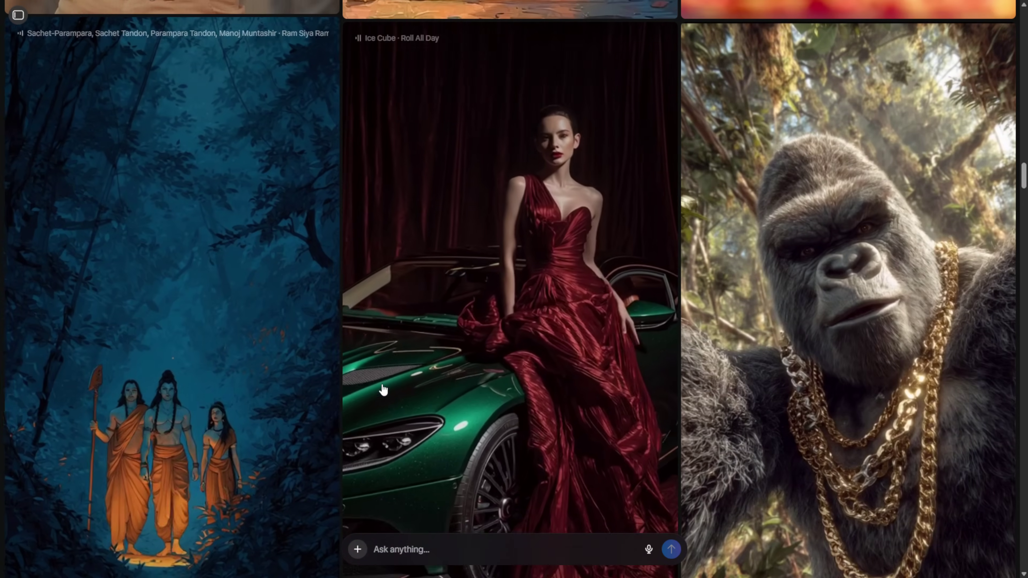
scroll(699, 421, "down", 13)
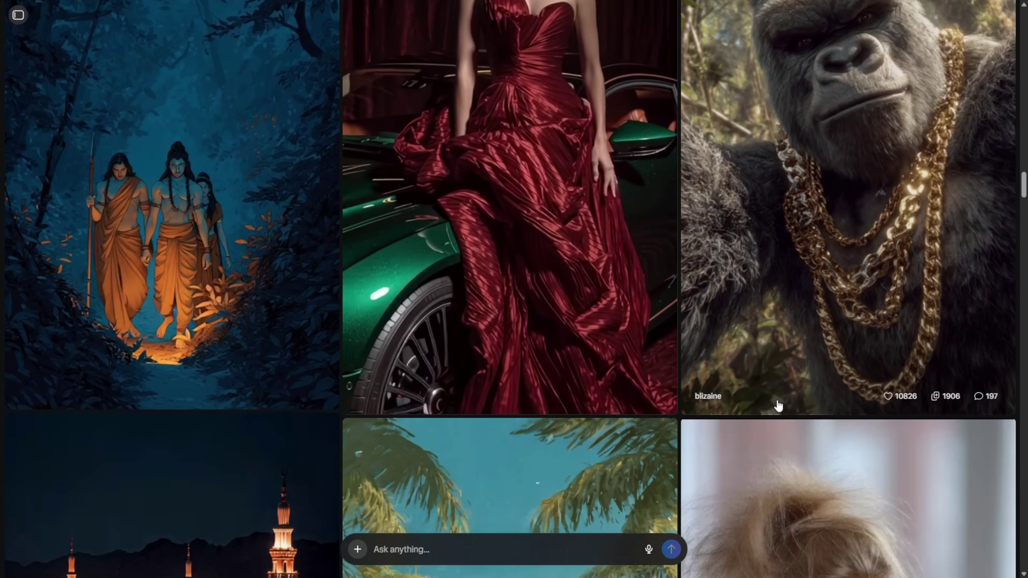
scroll(764, 407, "down", 2)
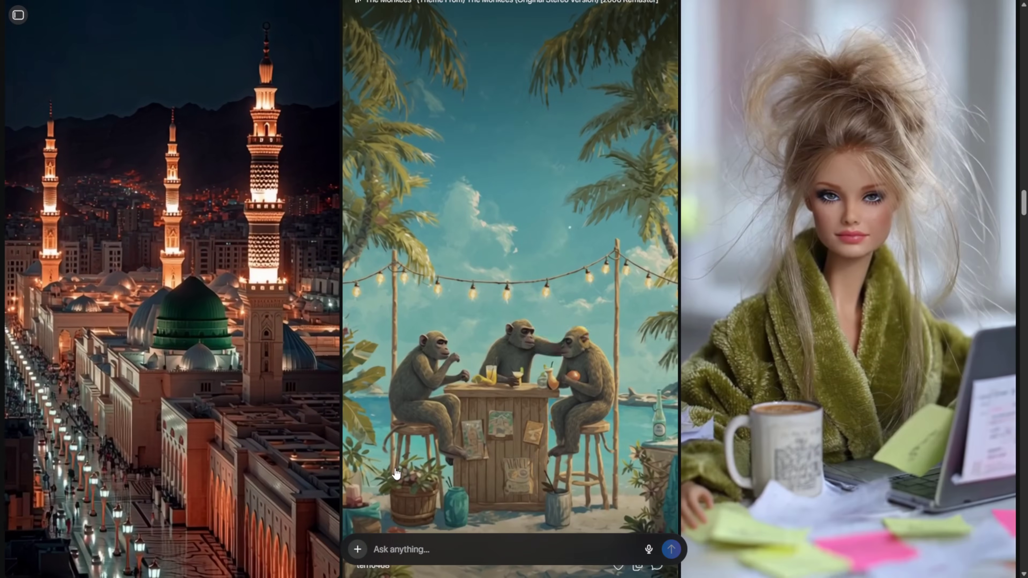
scroll(250, 486, "down", 9)
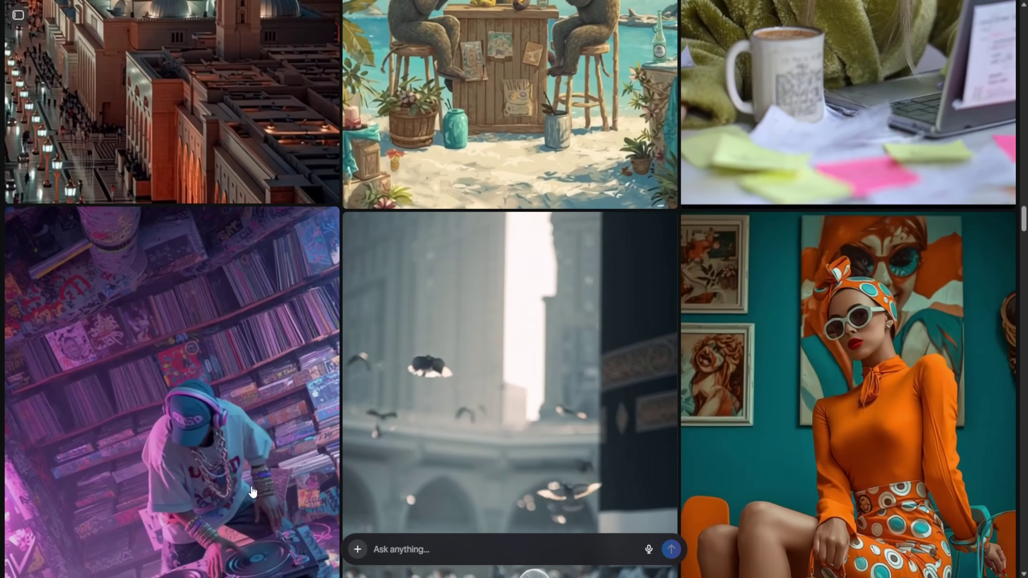
scroll(379, 484, "down", 5)
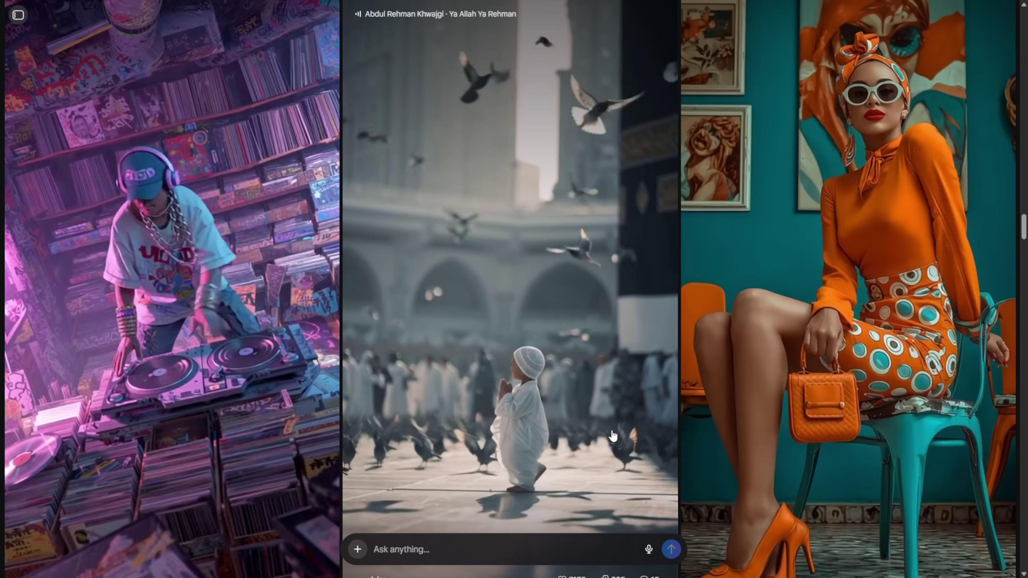
scroll(729, 412, "down", 9)
scroll(731, 412, "down", 9)
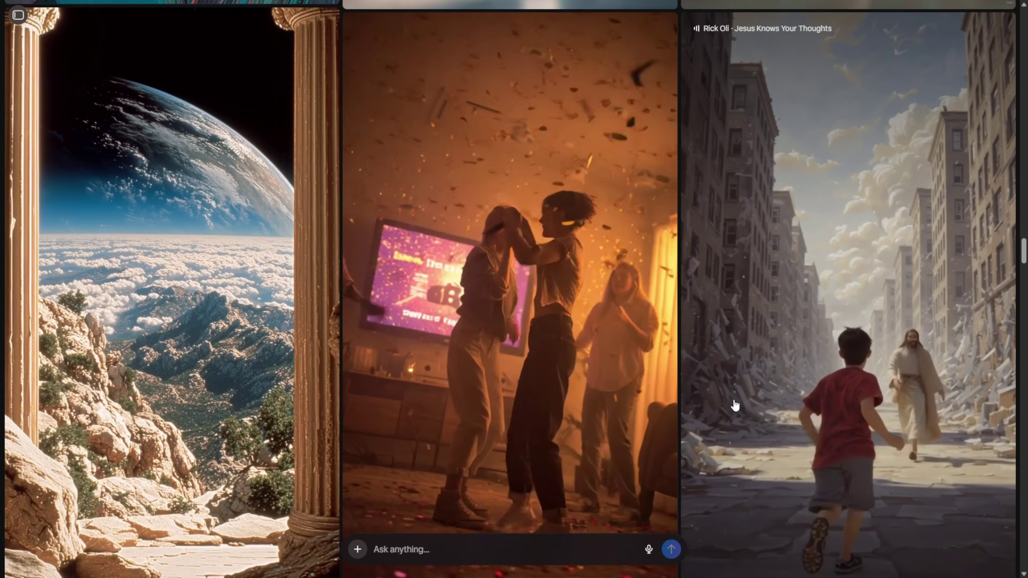
key("Home")
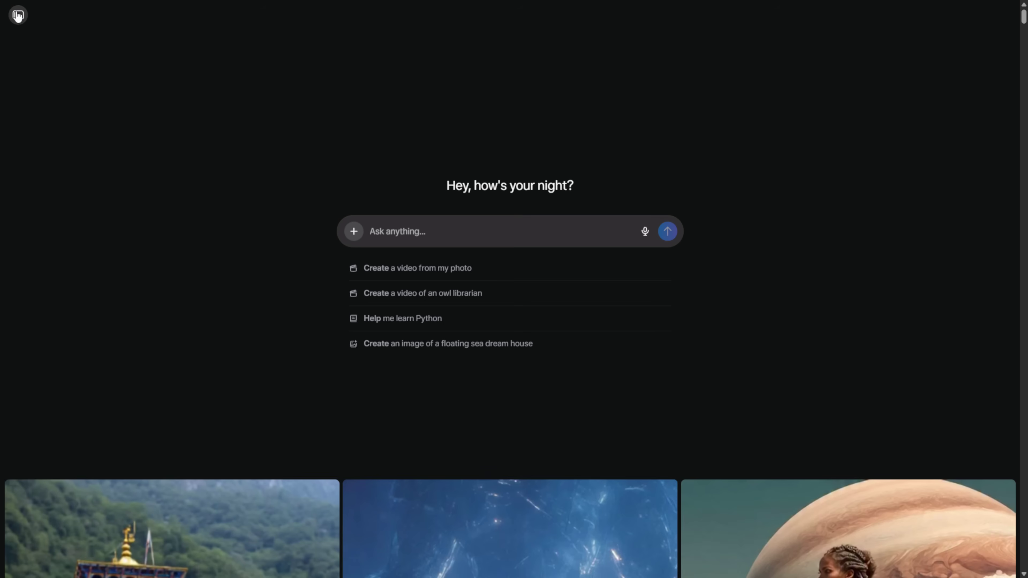
Open Meta AI's creation workspace and set it up for image generation in the 9:16 aspect ratio.
left_click(18, 17)
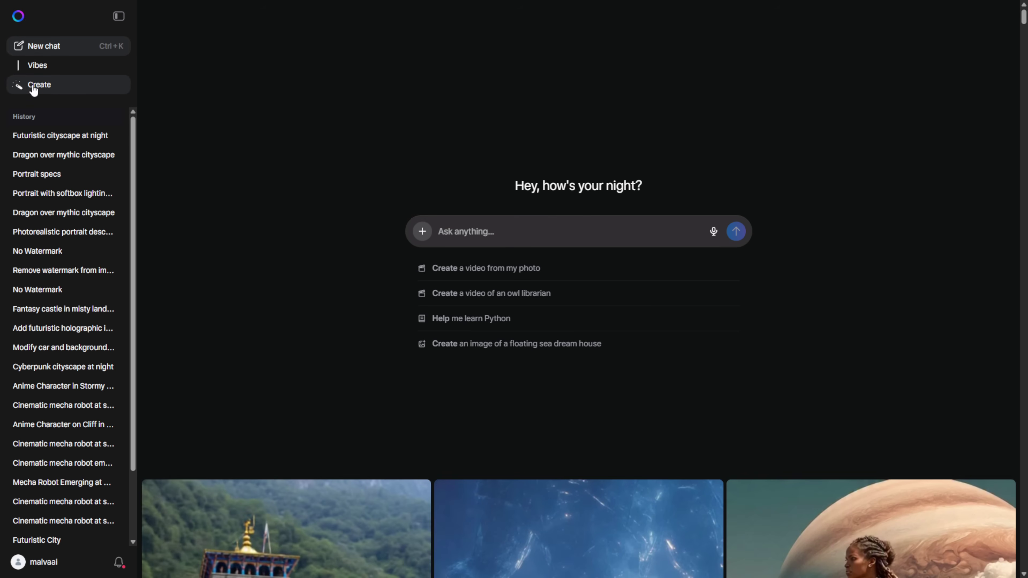
left_click(32, 86)
left_click(438, 549)
left_click(453, 511)
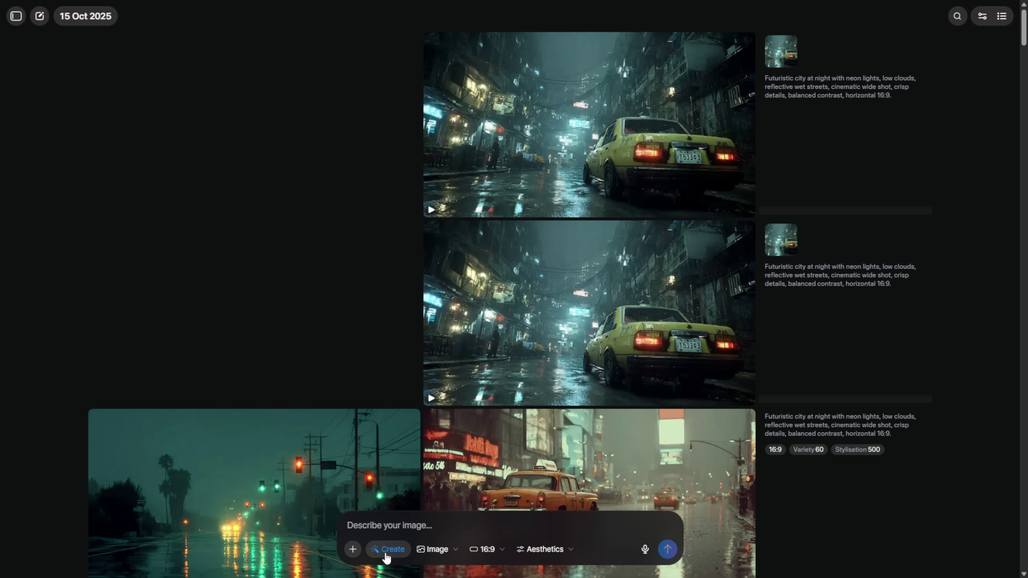
left_click(486, 550)
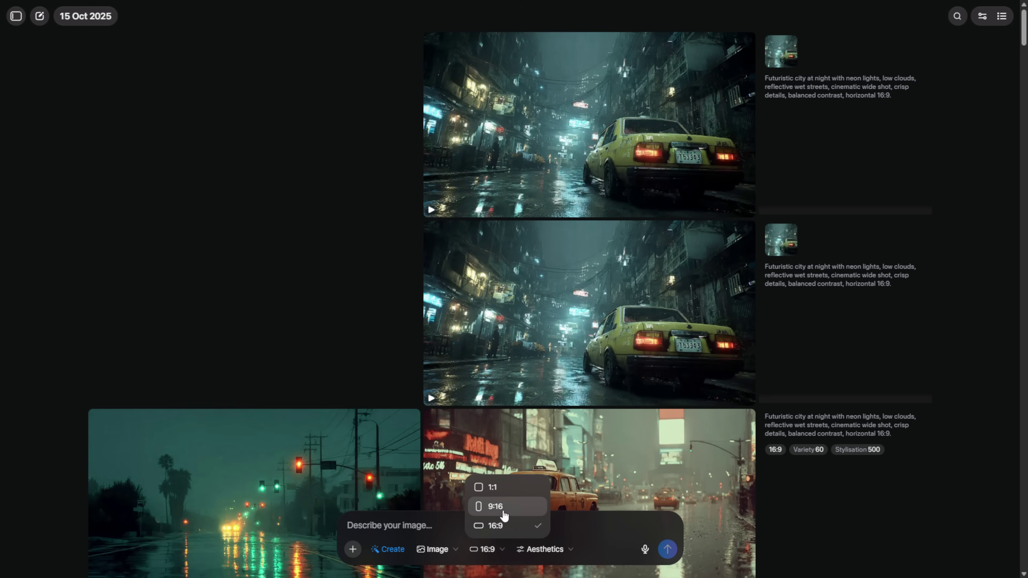
left_click(495, 507)
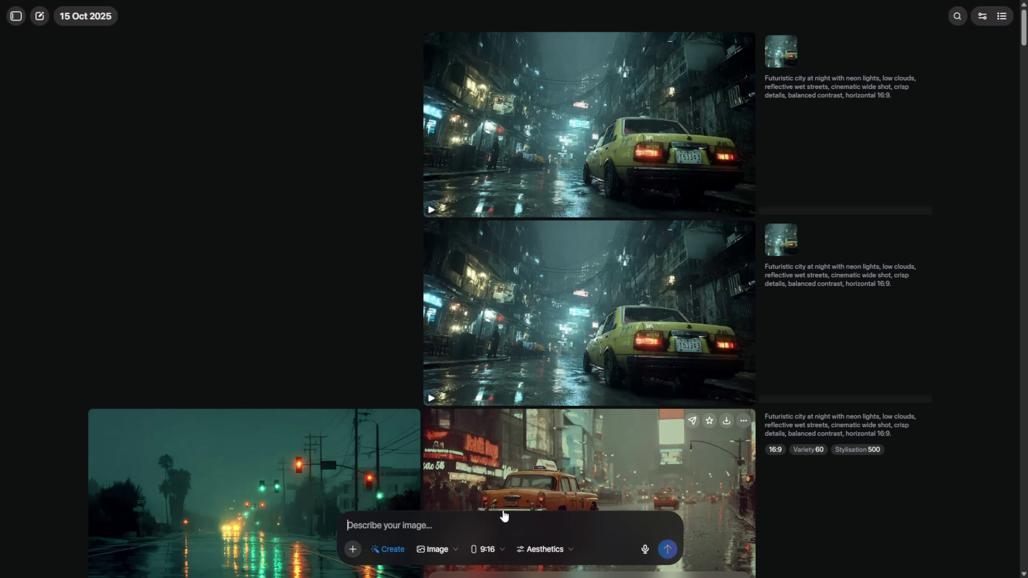
left_click(541, 561)
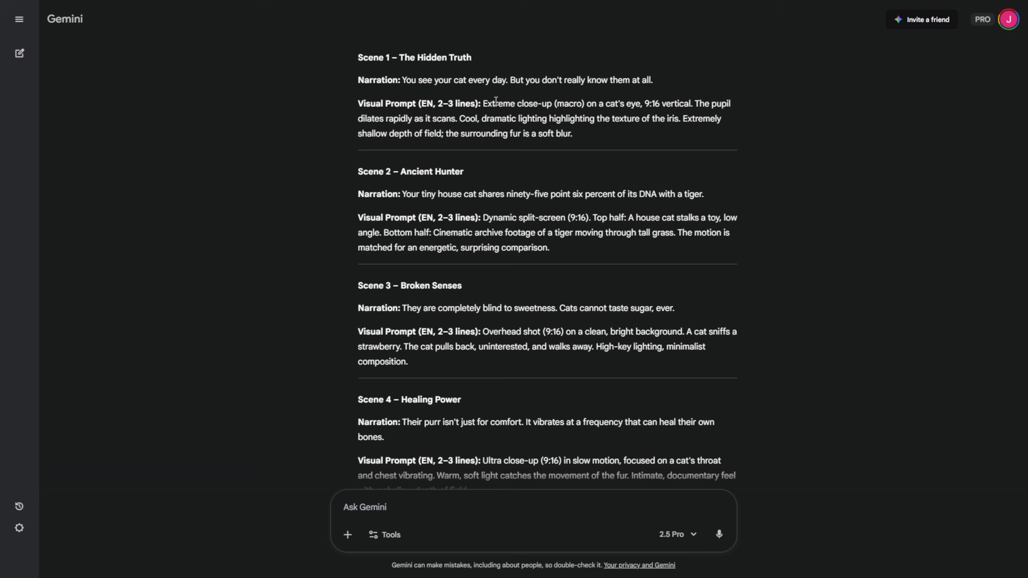
Copy the Scene 1 visual prompt about the cat's eye from the Gemini script and generate images from it in Meta AI.
left_click_drag(484, 105, 599, 142)
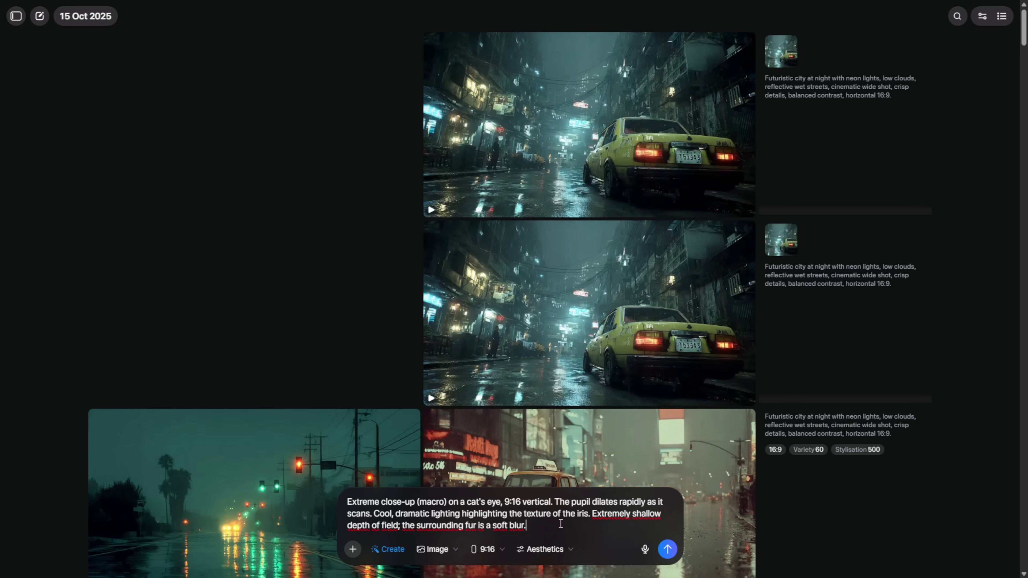
key("Return")
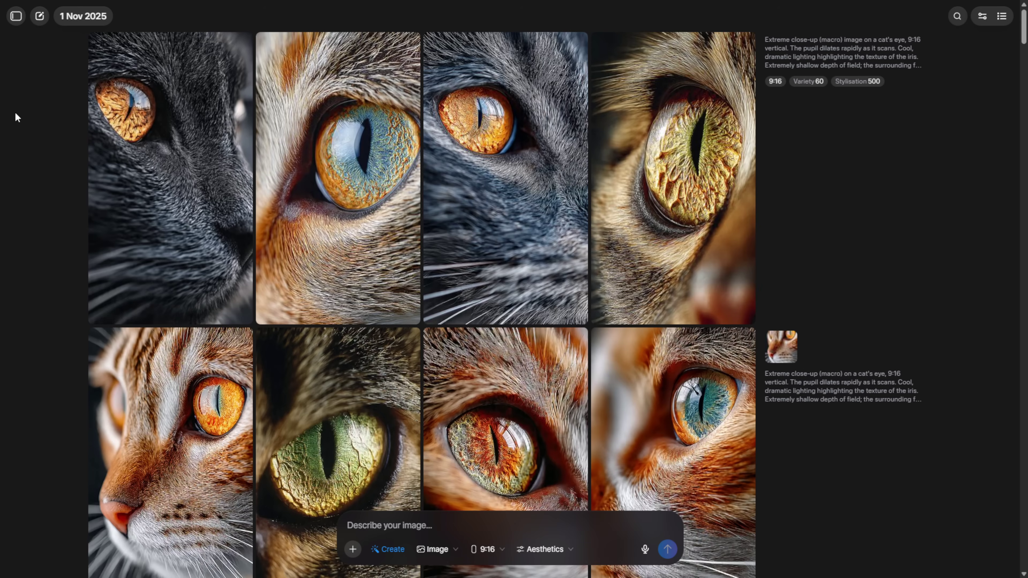
mouse_move(114, 113)
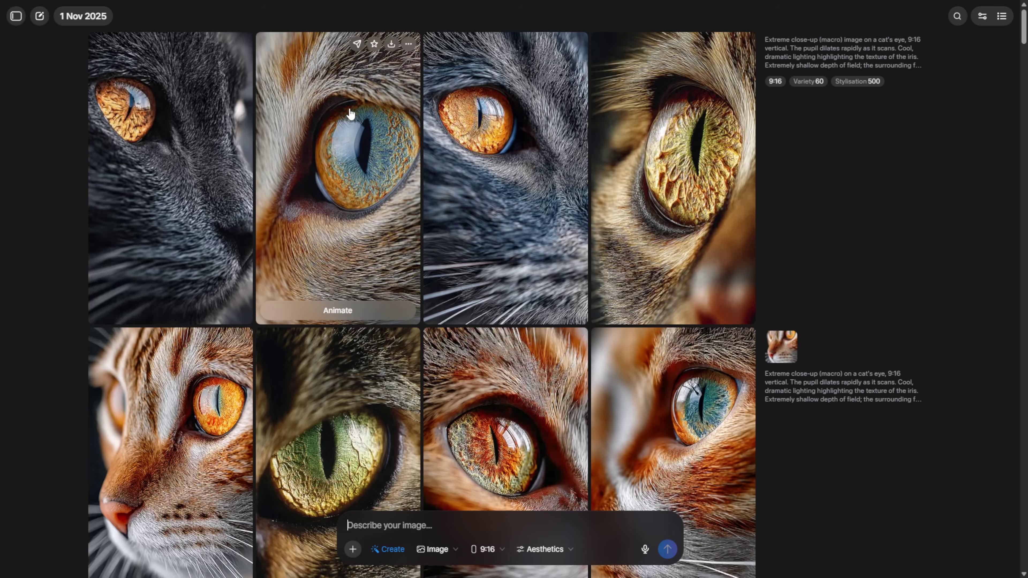
mouse_move(736, 129)
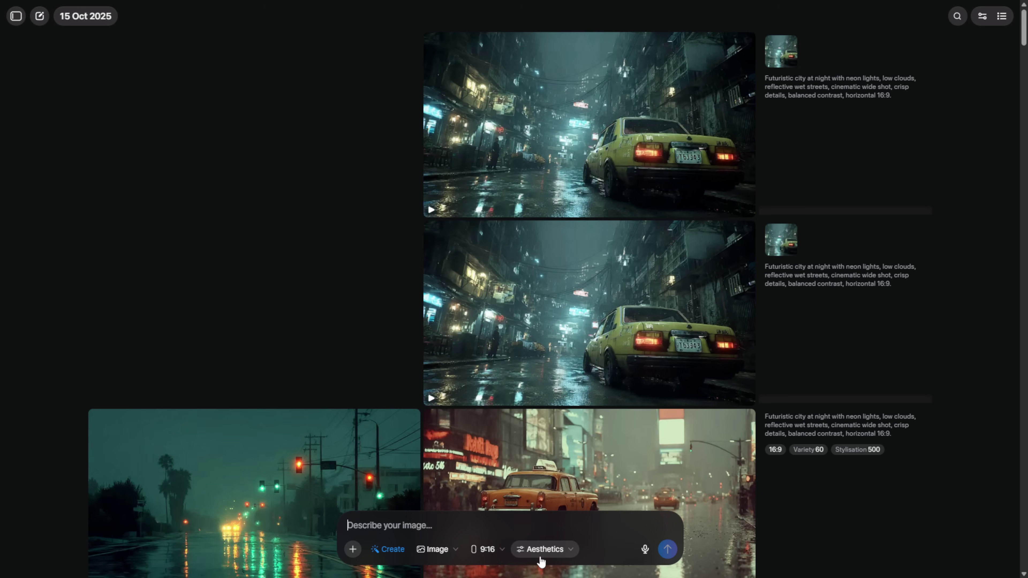
left_click(541, 559)
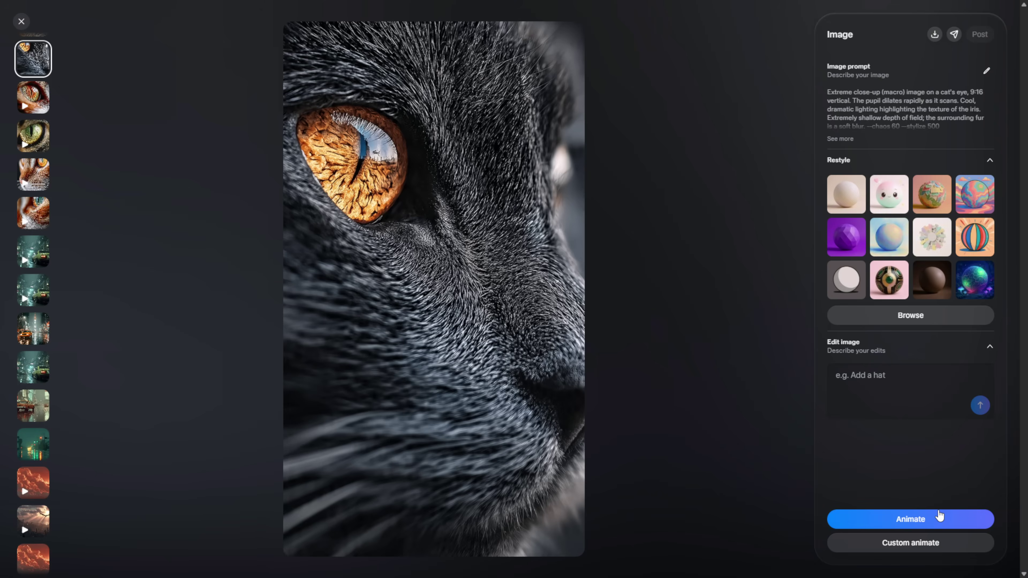
Animate the close-up image of the dark grey cat with the orange eye and look over the other generated images.
left_click(942, 525)
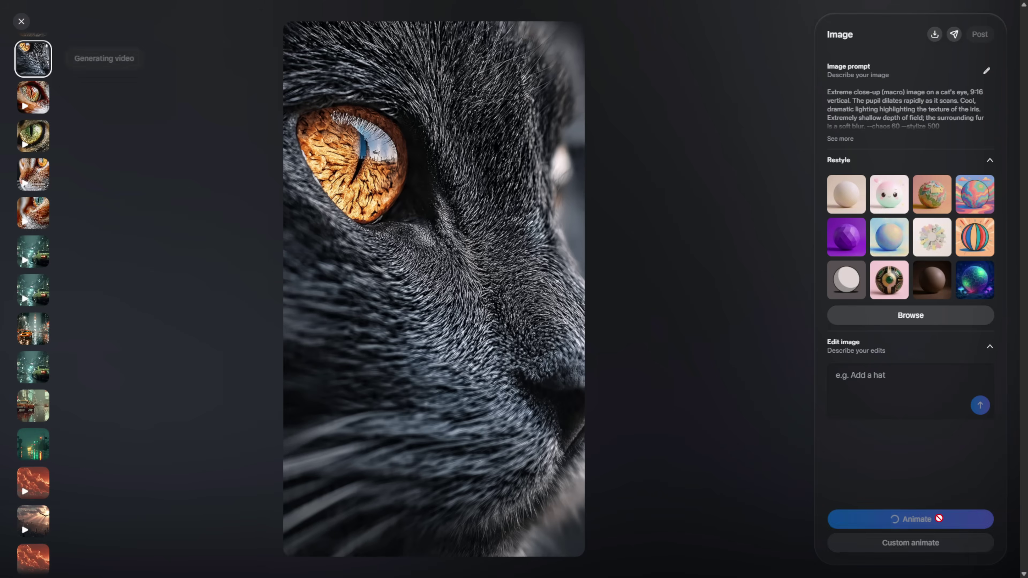
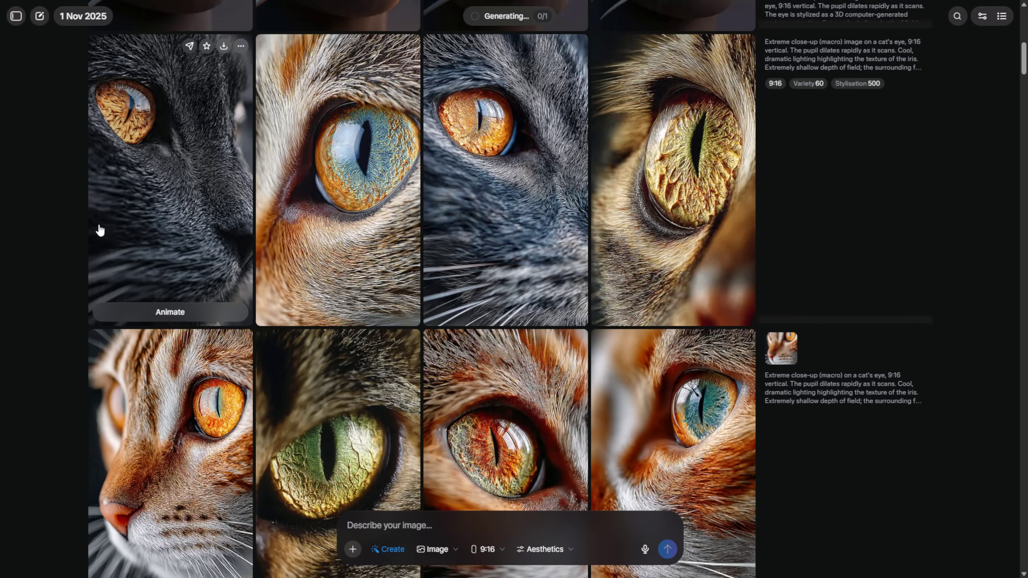
scroll(184, 270, "down", 5)
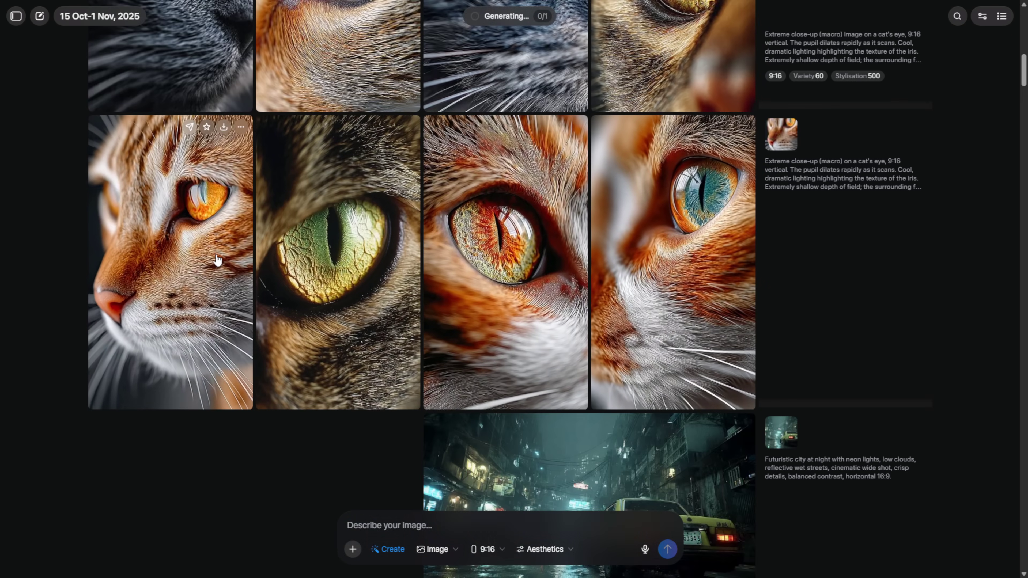
scroll(528, 261, "up", 8)
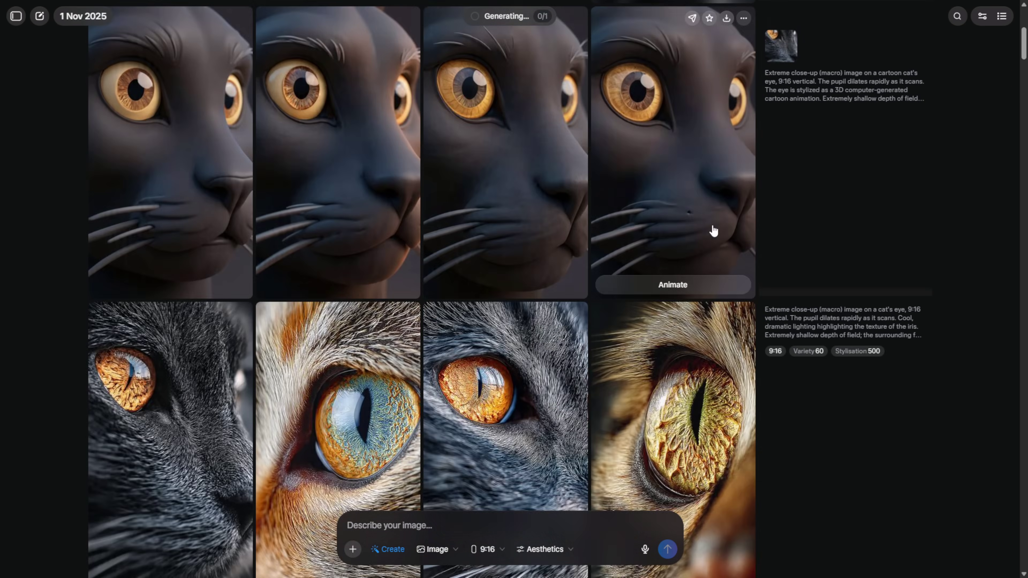
Generate images from the Scene 2 split-screen prompt of a house cat and a tiger, with the word "image" added after "(9:16).".
left_click(478, 264)
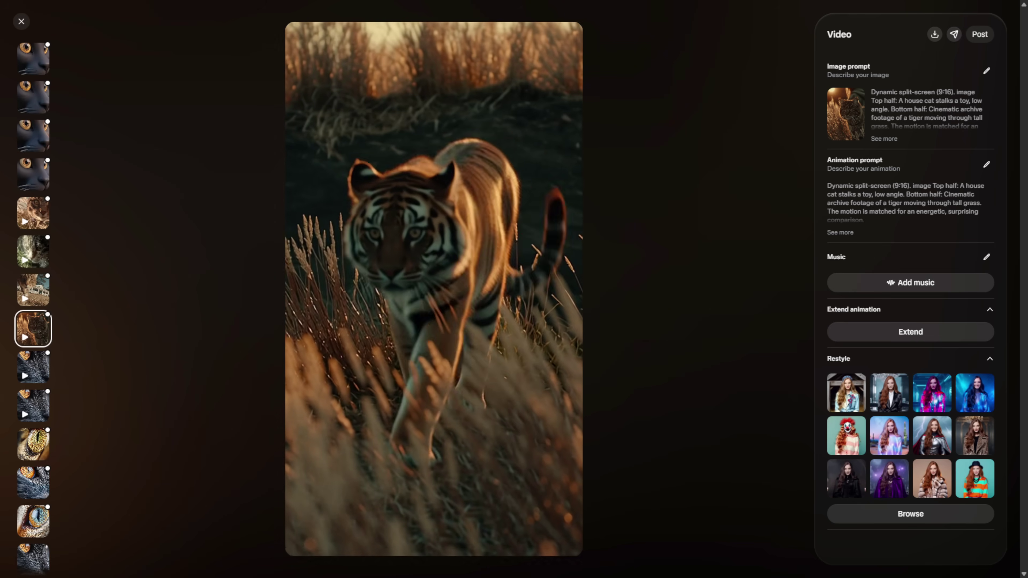
left_click(622, 422)
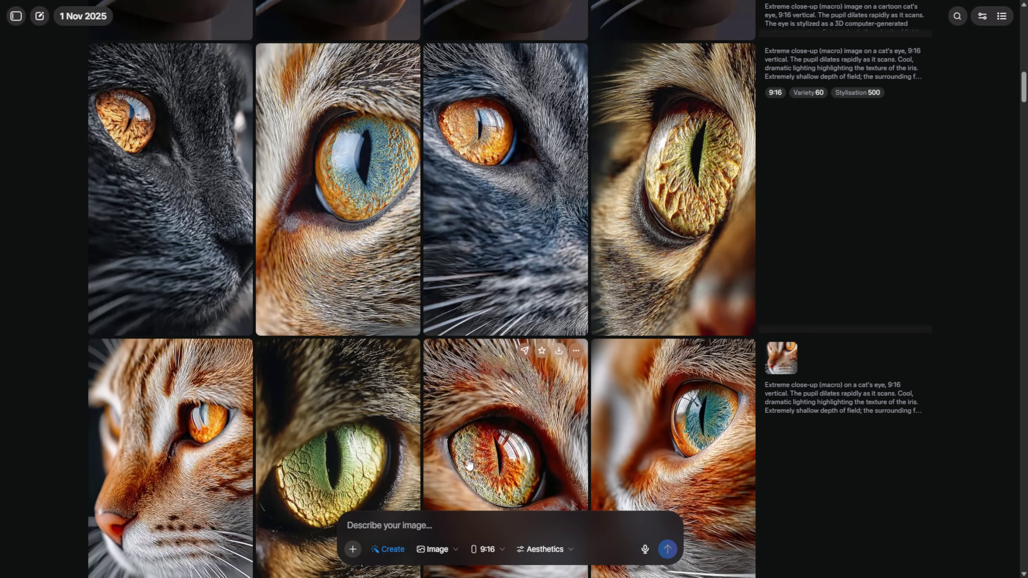
scroll(218, 403, "down", 3)
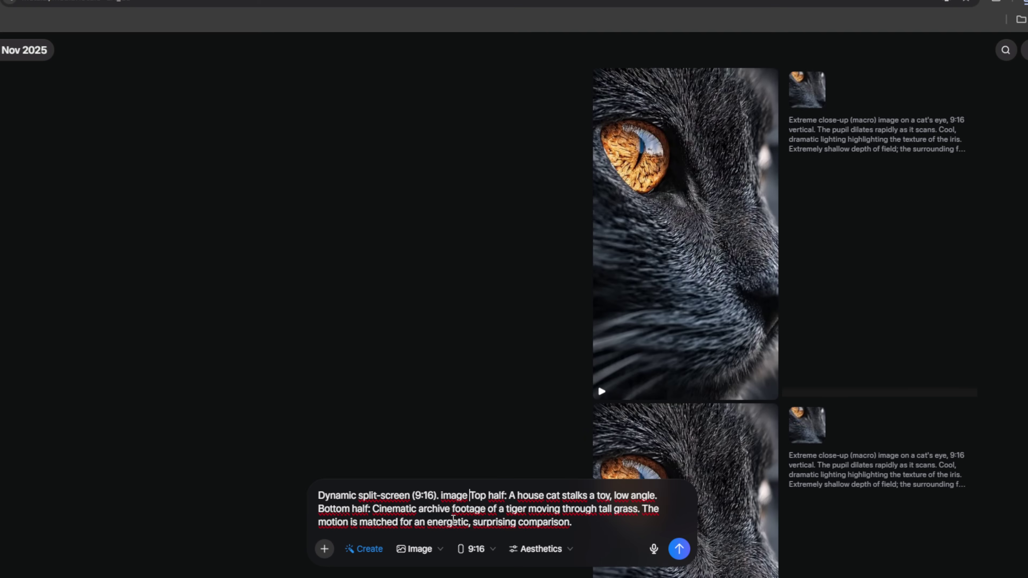
key("Return")
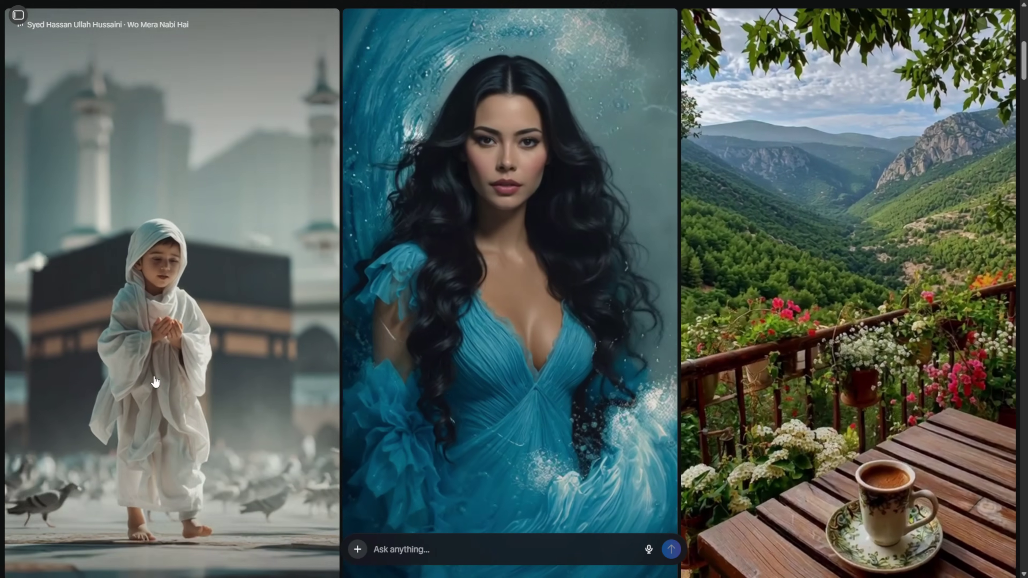
Browse the Meta AI home gallery to examine the variety and quality of its AI-generated vertical images and videos.
scroll(707, 378, "down", 2)
scroll(707, 377, "down", 10)
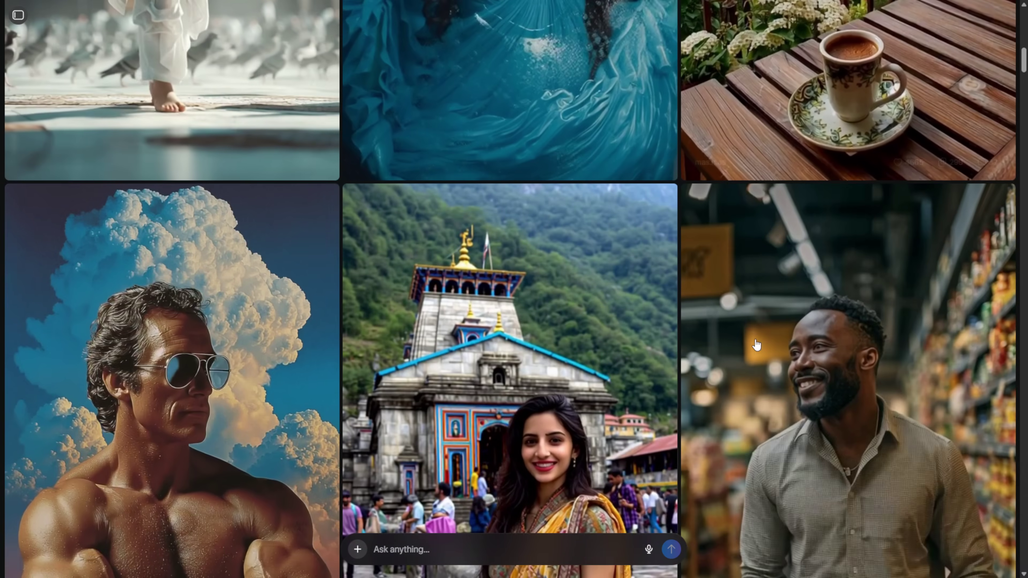
scroll(483, 380, "down", 12)
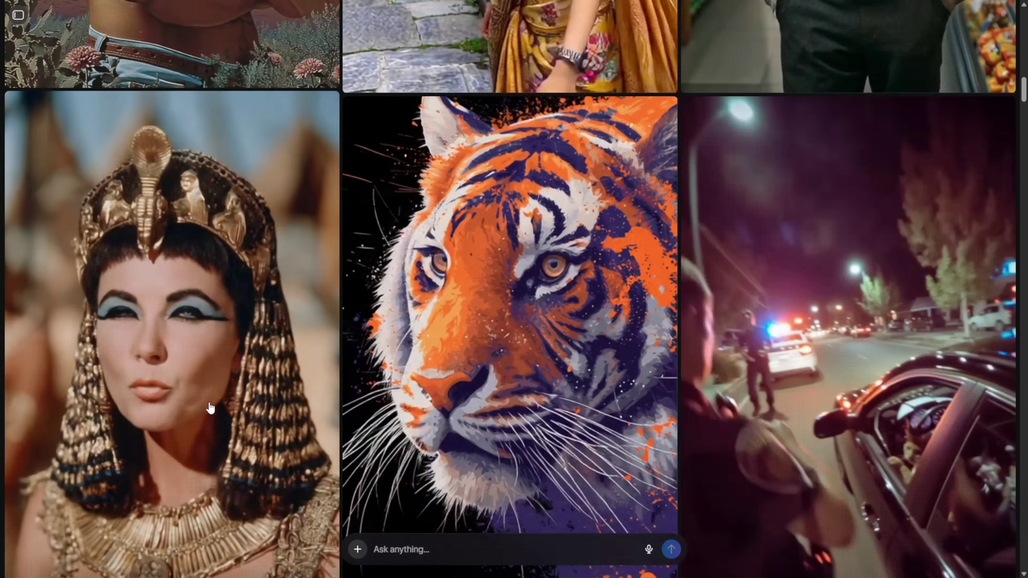
scroll(765, 453, "down", 2)
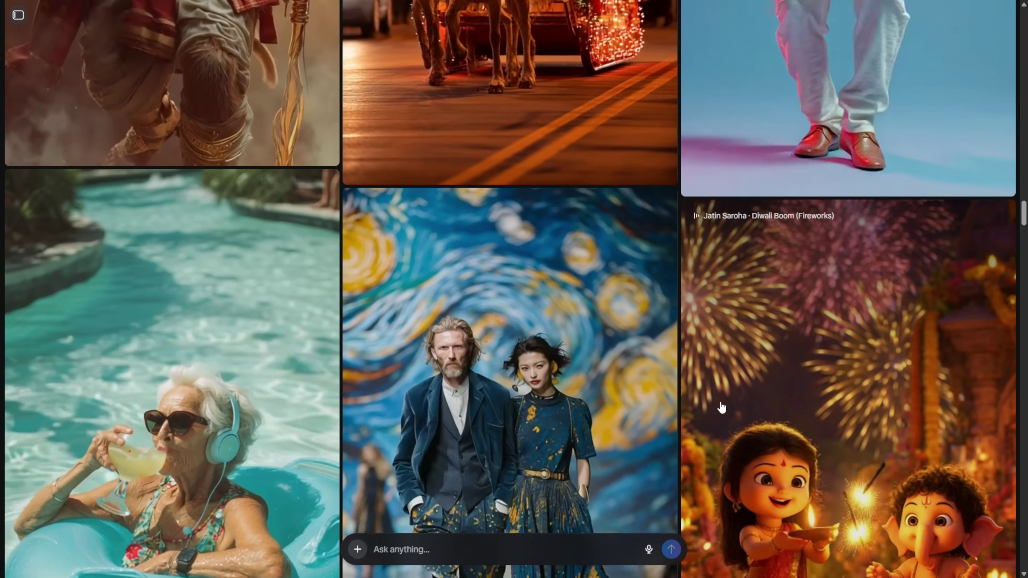
scroll(653, 443, "down", 10)
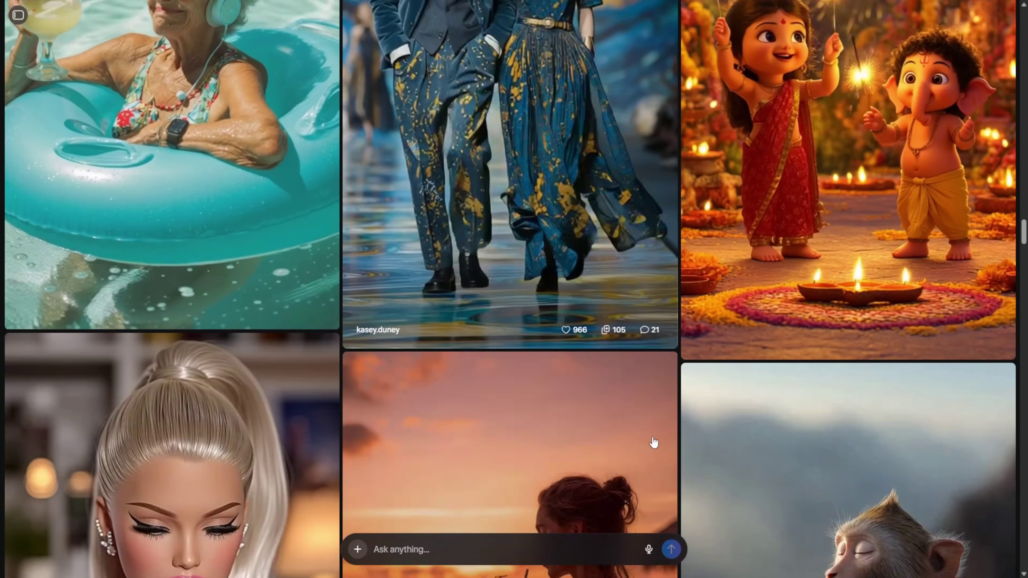
scroll(359, 411, "down", 10)
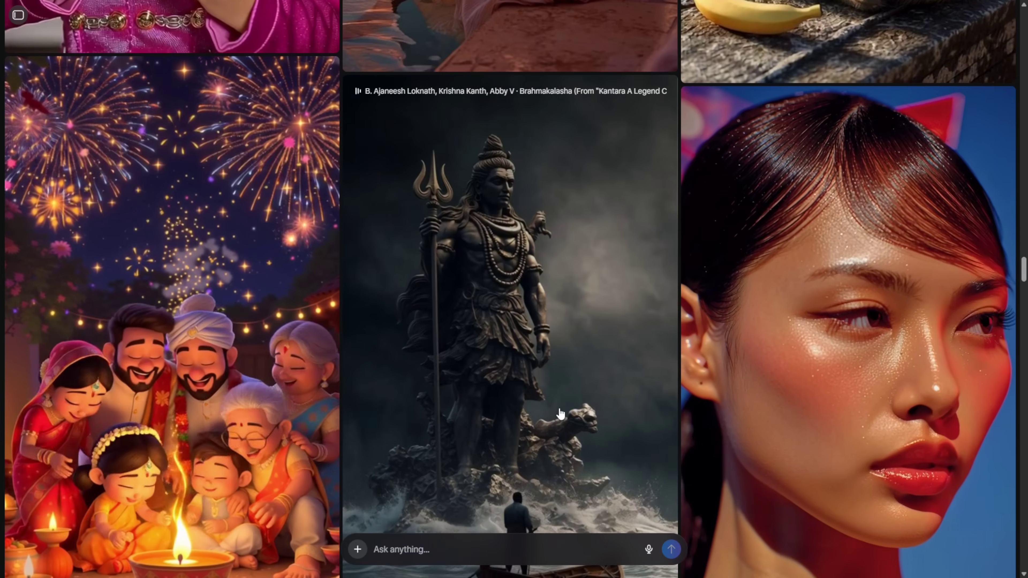
scroll(687, 419, "down", 13)
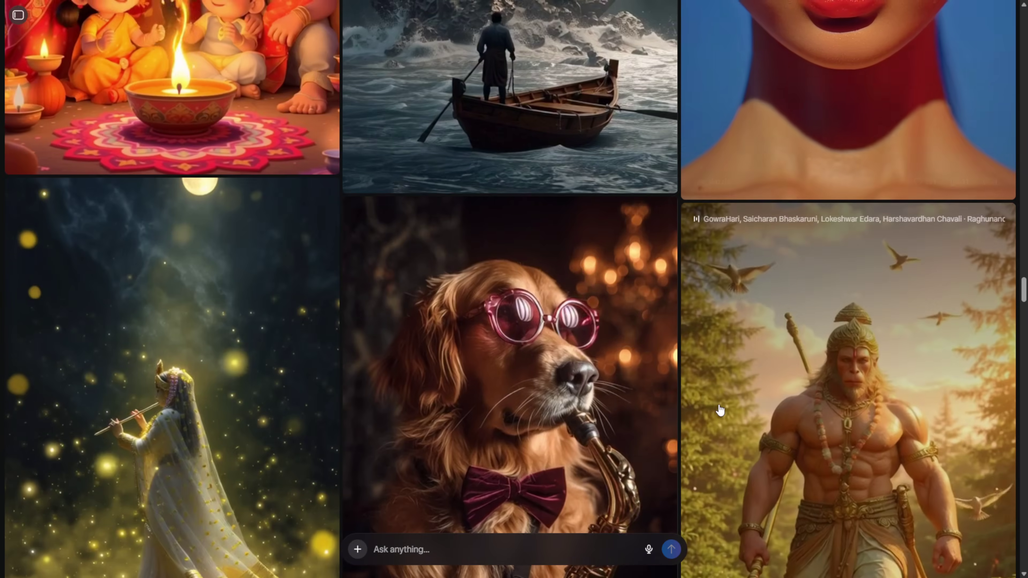
scroll(719, 410, "down", 6)
scroll(714, 410, "up", 4)
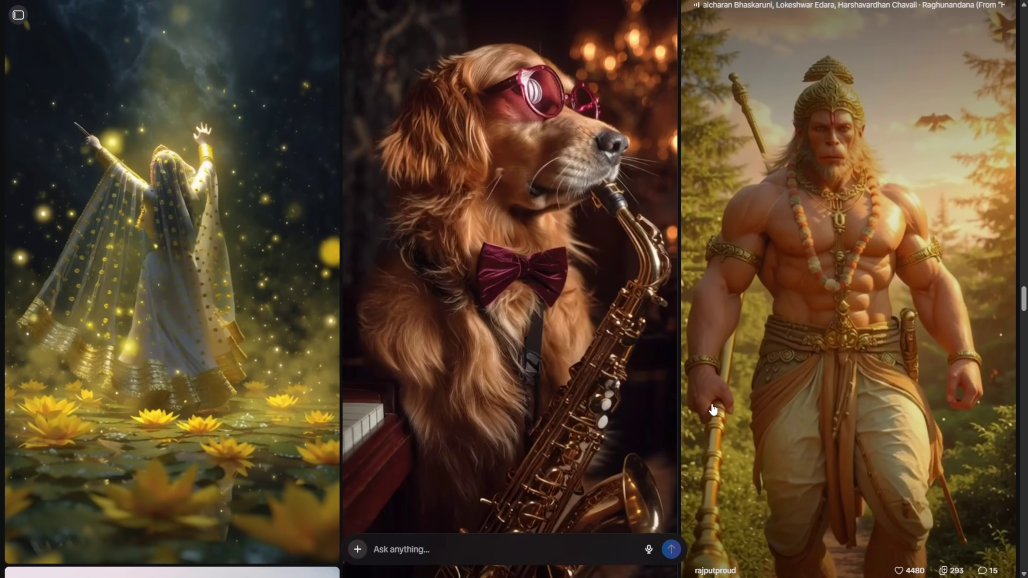
scroll(712, 410, "down", 12)
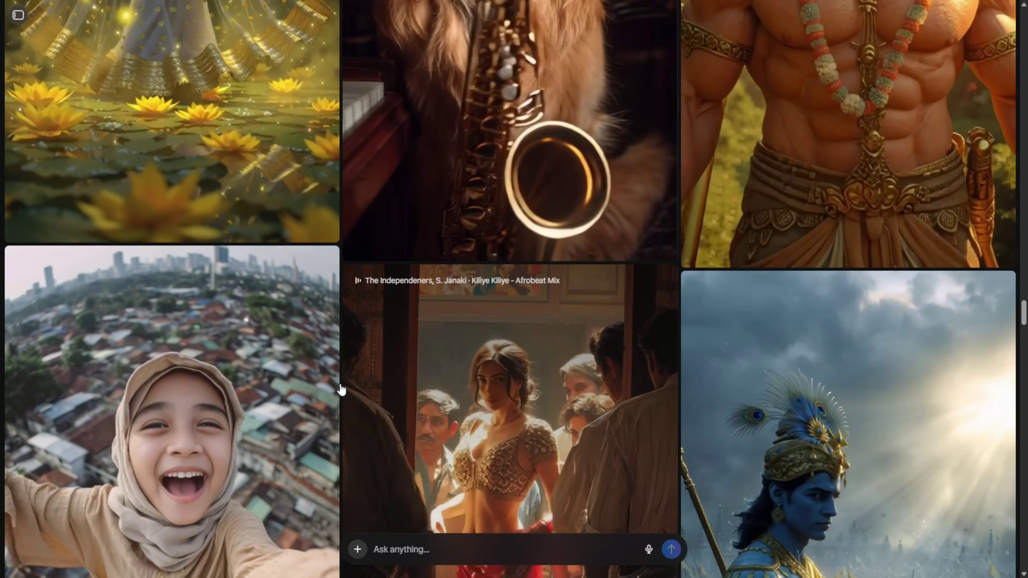
scroll(290, 388, "down", 12)
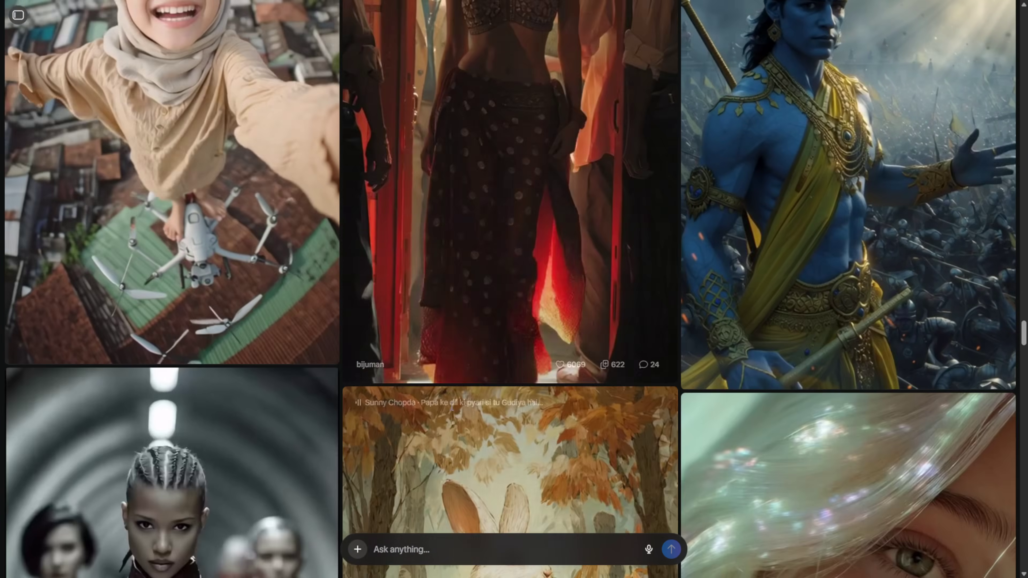
scroll(481, 425, "down", 4)
scroll(819, 363, "down", 10)
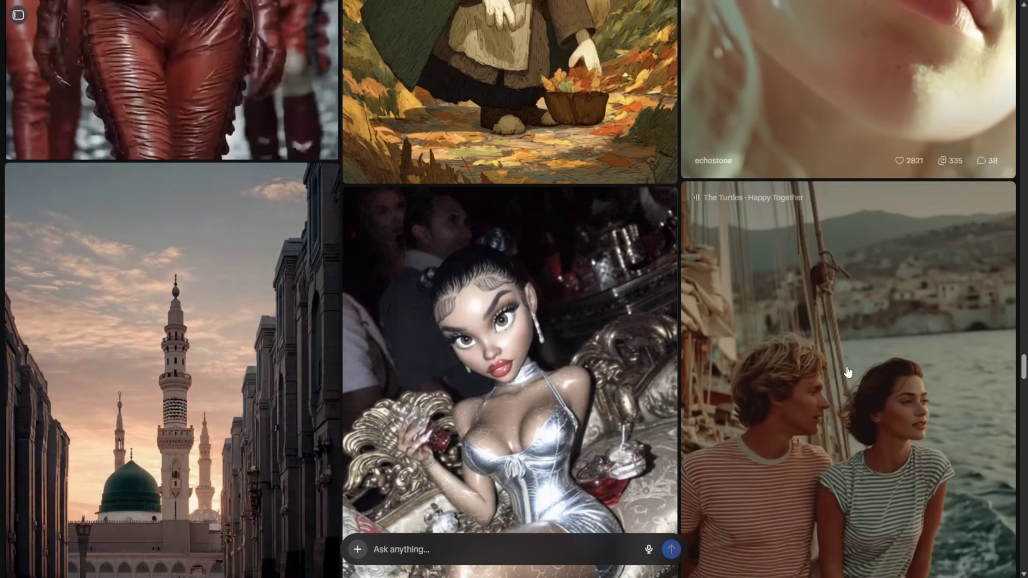
scroll(836, 379, "down", 4)
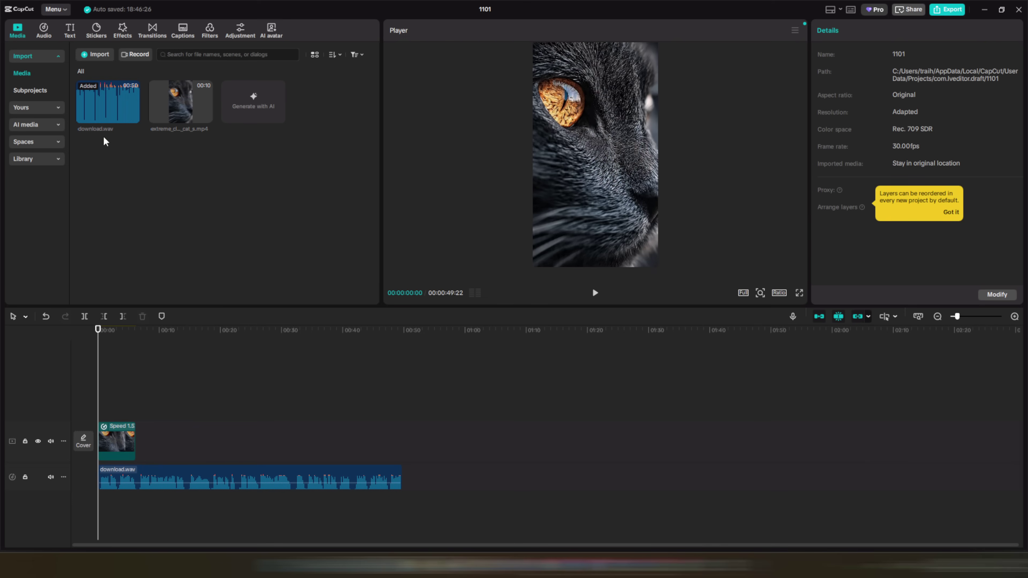
Switch to the CapCut project, preview the cat clip against the voiceover, and set the clip's speed to 1.58x.
left_click(115, 446)
key("space")
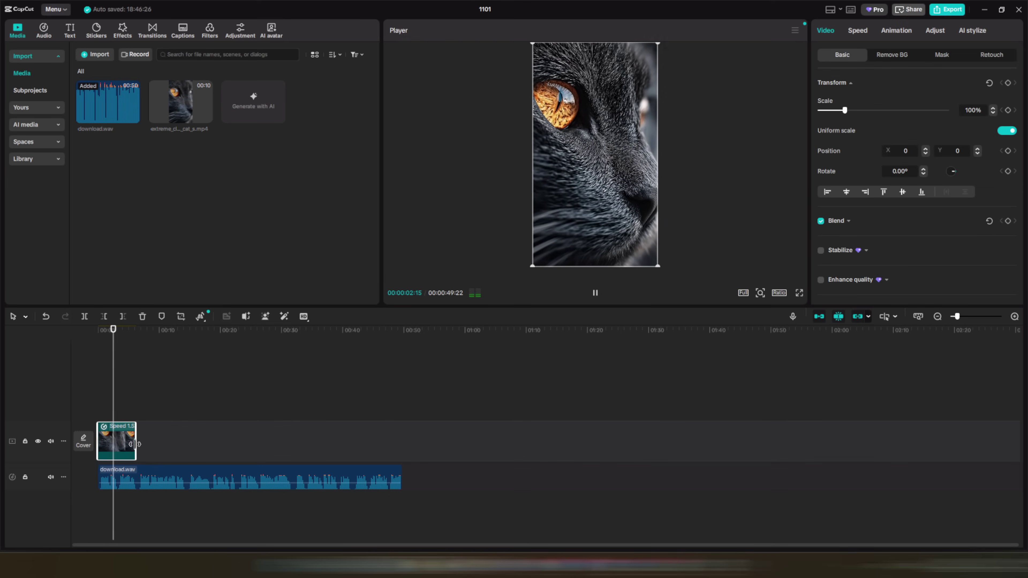
mouse_move(126, 442)
left_mouse_down()
mouse_move(172, 440)
mouse_move(121, 412)
mouse_move(125, 440)
left_mouse_up()
left_click_drag(117, 336, 136, 347)
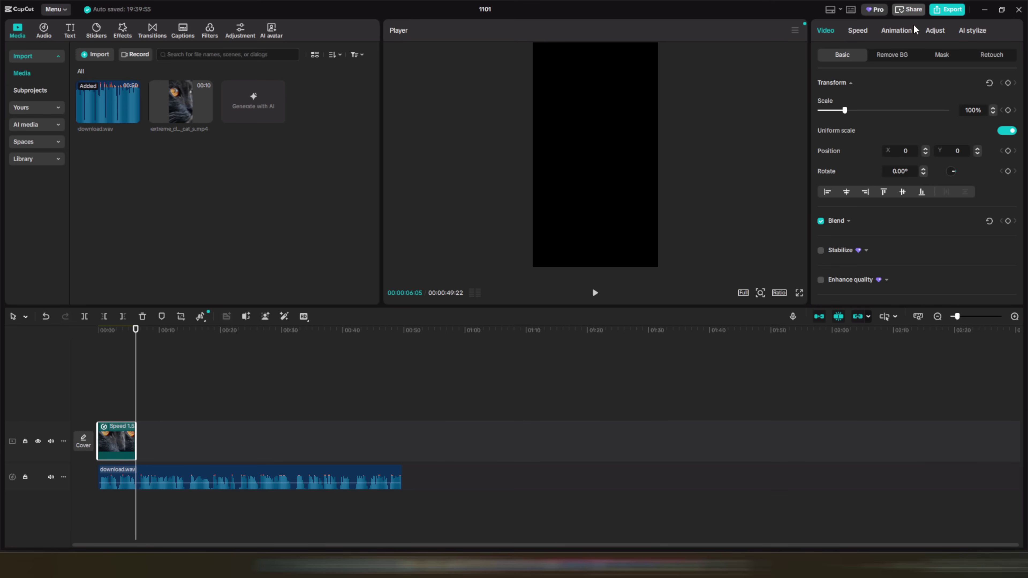
left_click(858, 35)
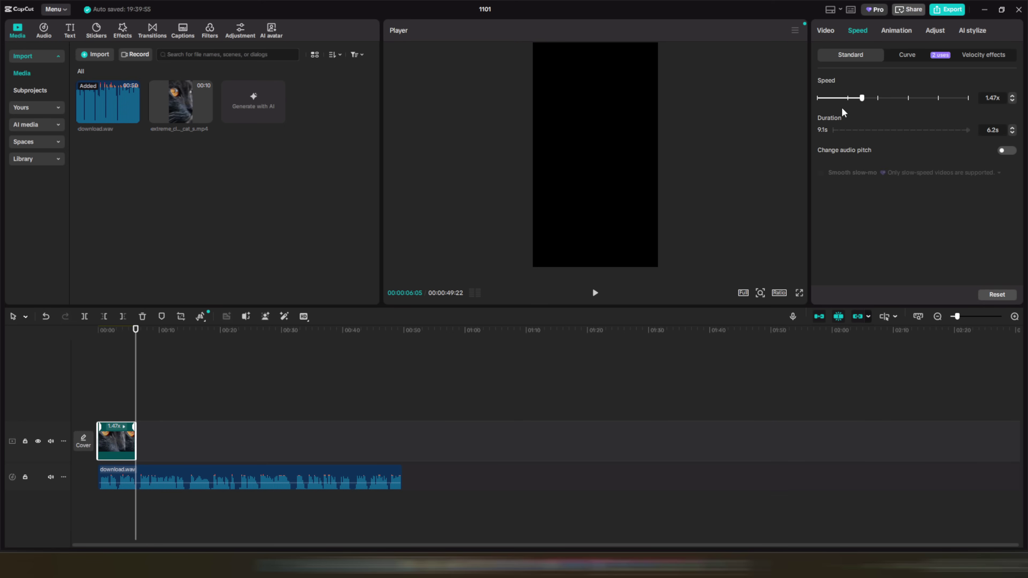
mouse_move(870, 100)
left_mouse_down()
mouse_move(861, 99)
mouse_move(870, 103)
left_mouse_up()
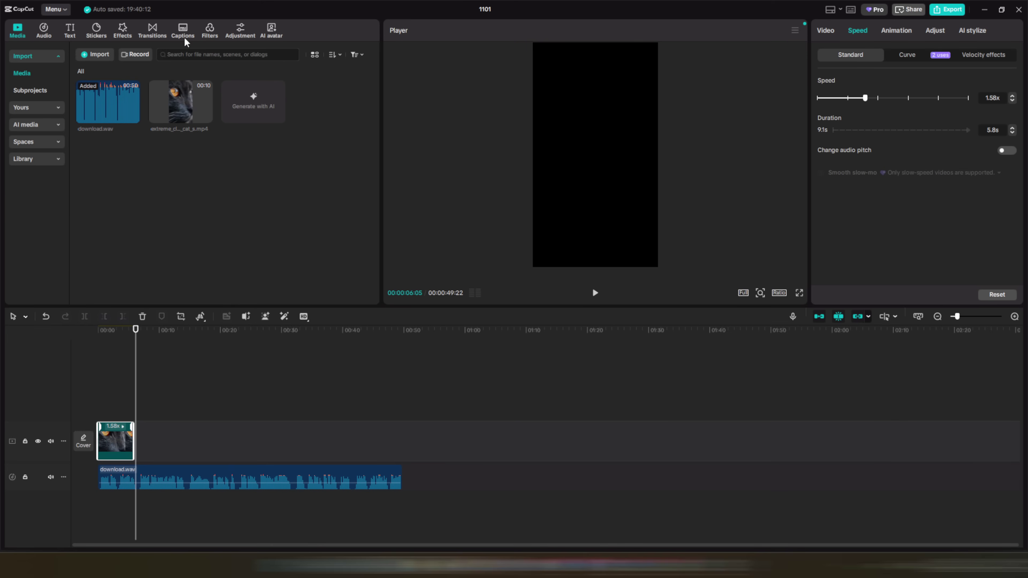
Open the auto captions settings and return the playhead to the start of the timeline.
left_click(182, 30)
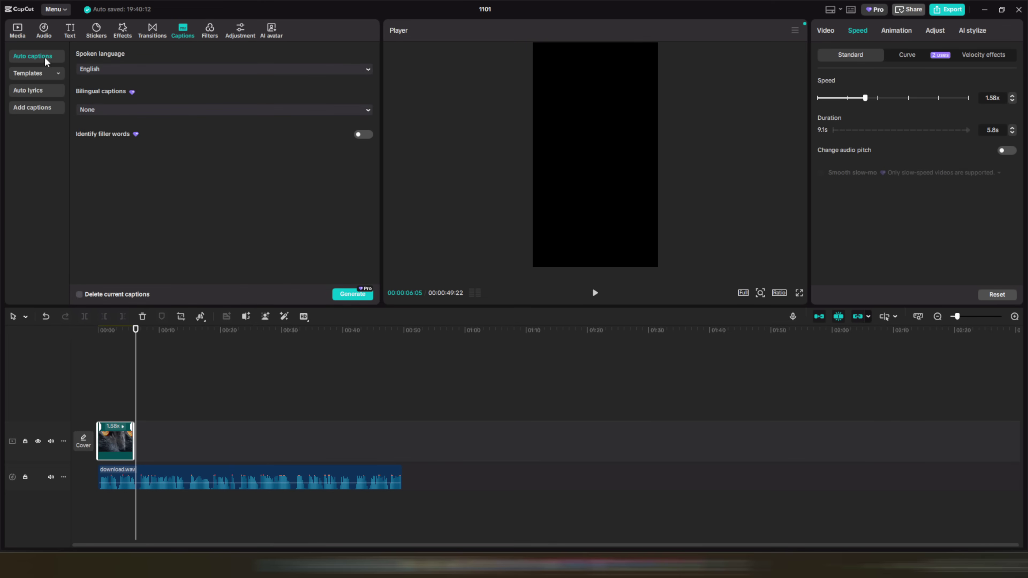
left_click(220, 512)
left_click_drag(126, 330, 94, 334)
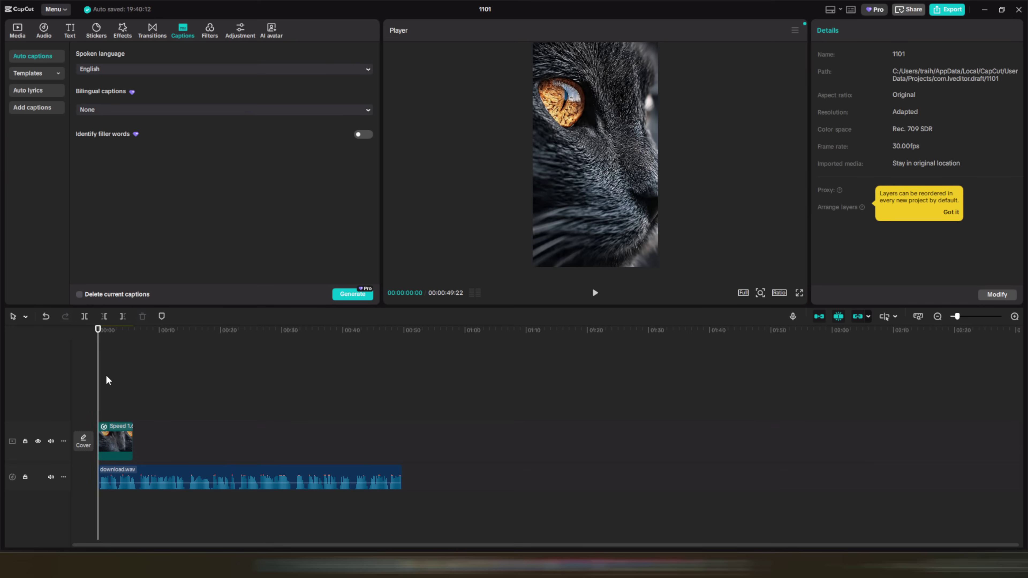
Open the export settings for the cat video project.
left_click(947, 8)
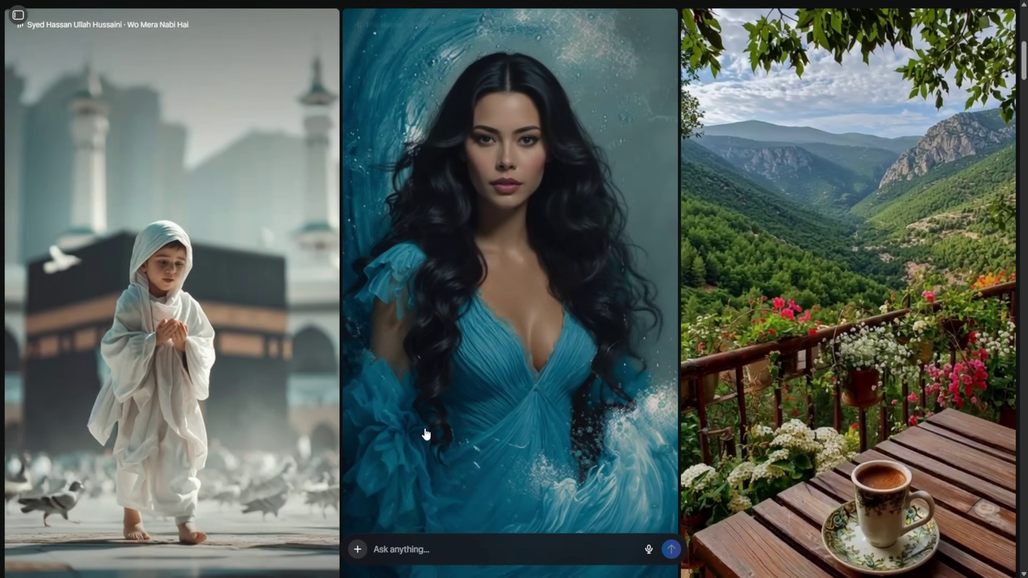
Switch to the Meta AI gallery and look through its feed of vertical AI-generated images and videos for styles and subjects.
scroll(655, 407, "down", 10)
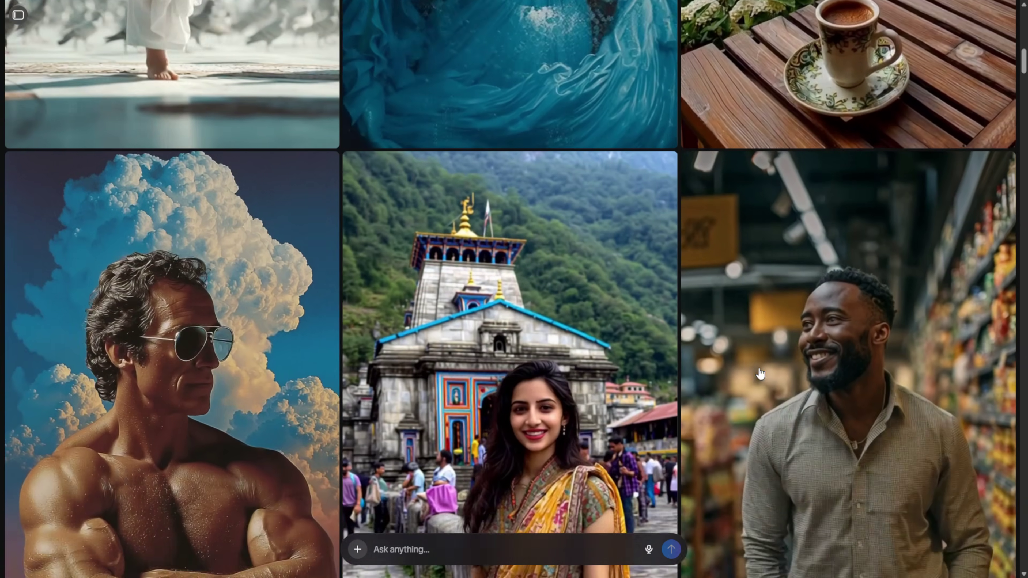
scroll(570, 385, "down", 10)
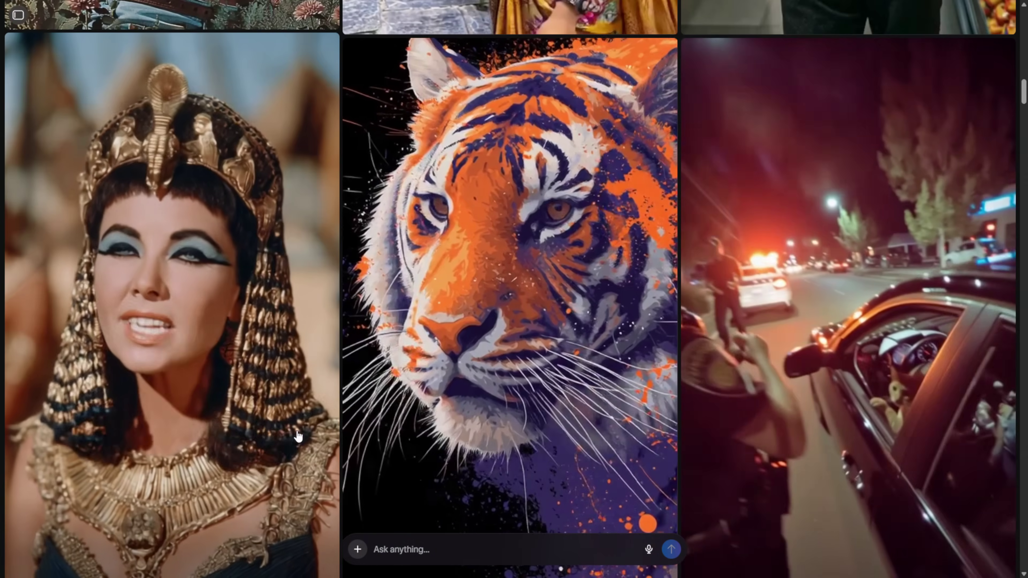
scroll(697, 461, "down", 10)
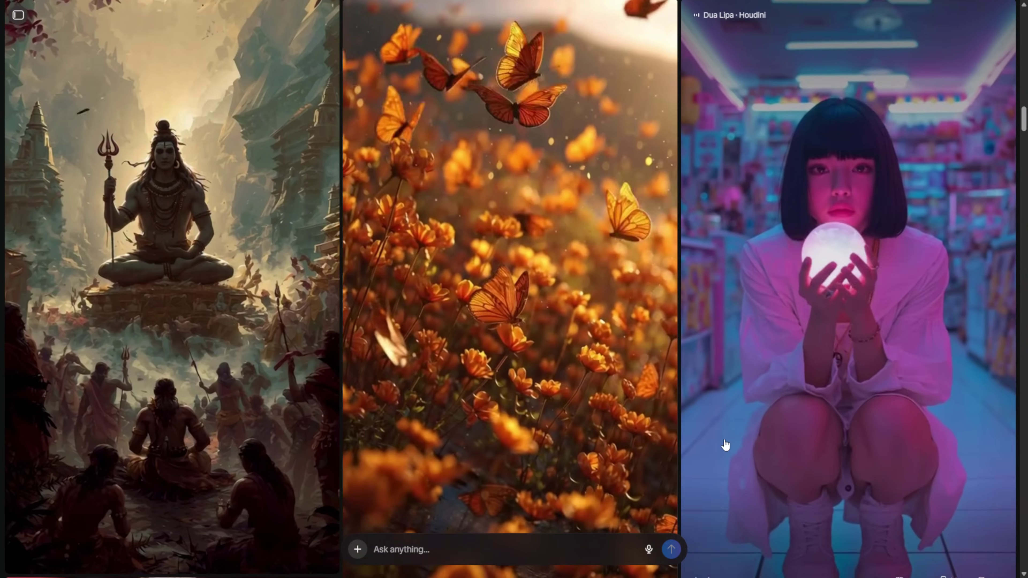
scroll(510, 454, "down", 10)
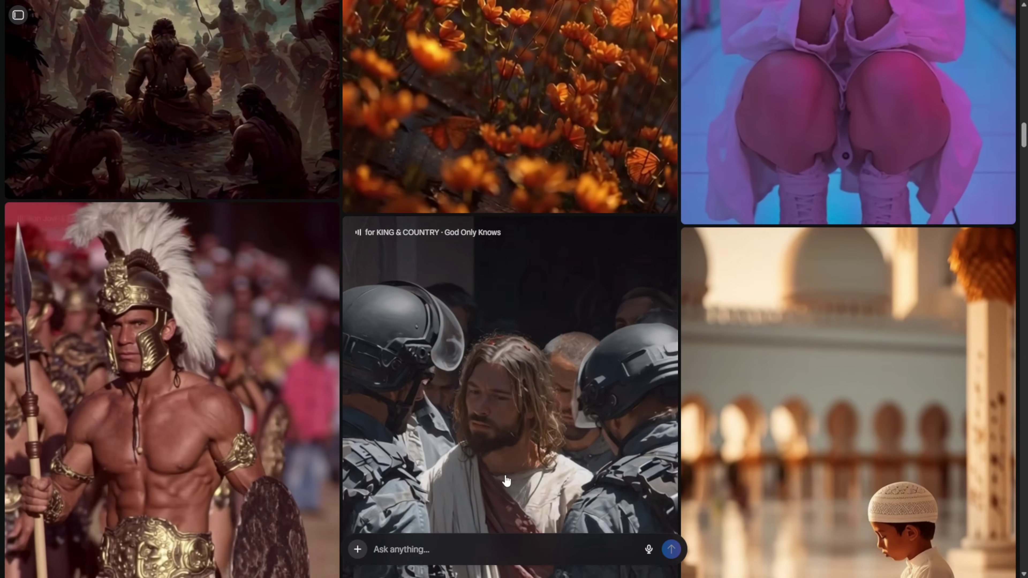
scroll(637, 460, "down", 6)
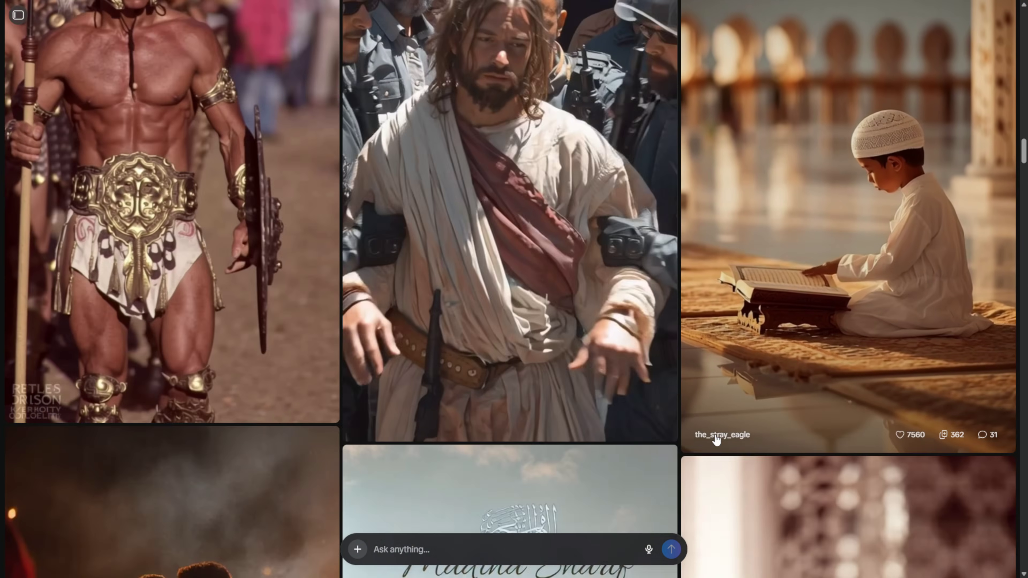
scroll(584, 456, "down", 3)
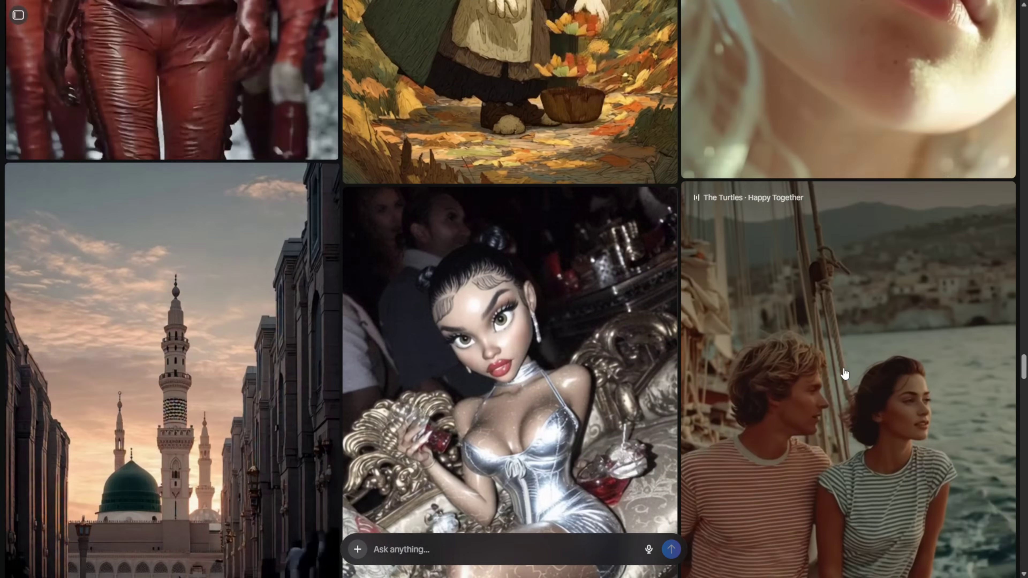
scroll(844, 373, "down", 5)
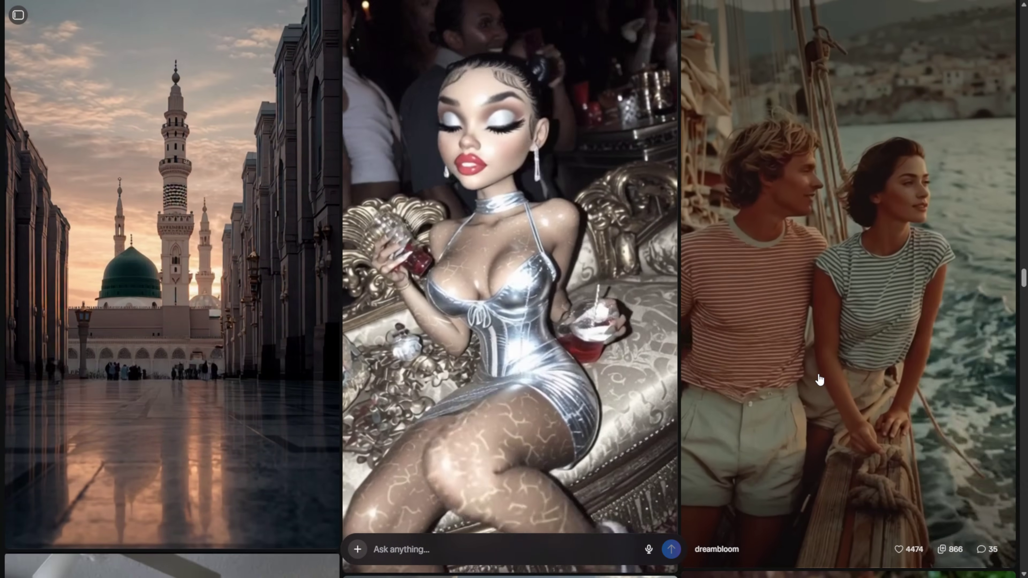
scroll(820, 380, "down", 6)
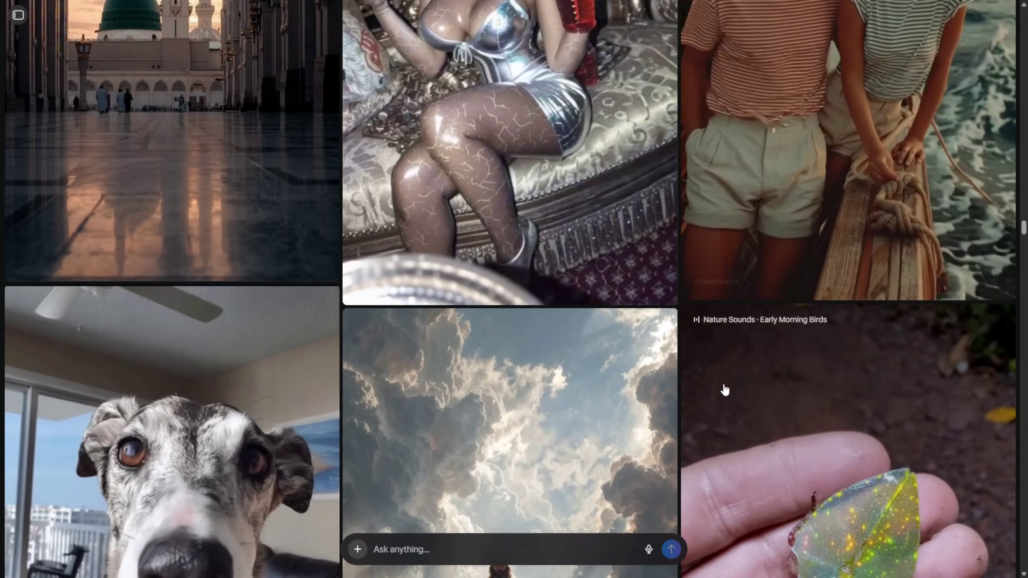
scroll(535, 391, "down", 13)
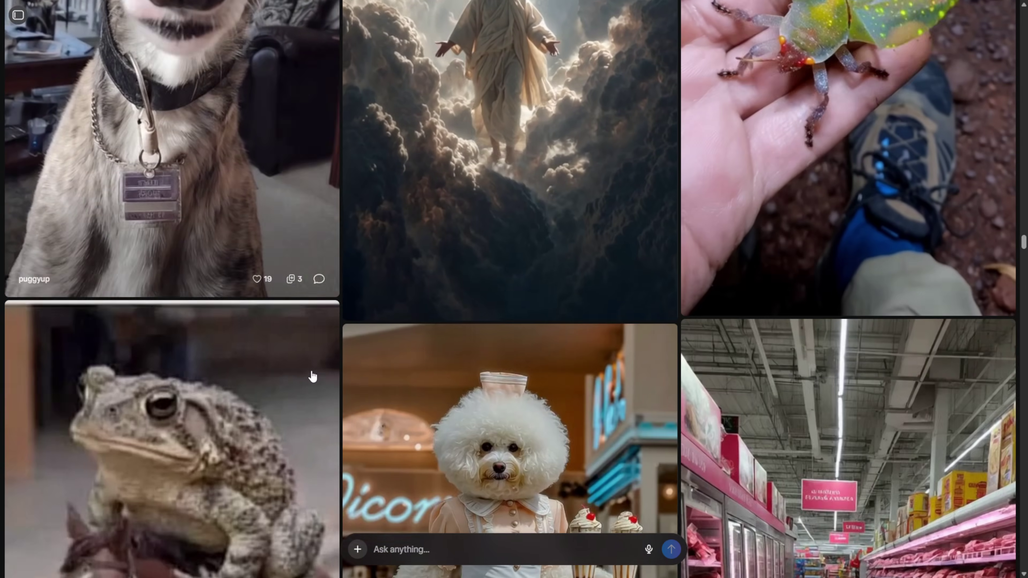
scroll(313, 376, "down", 13)
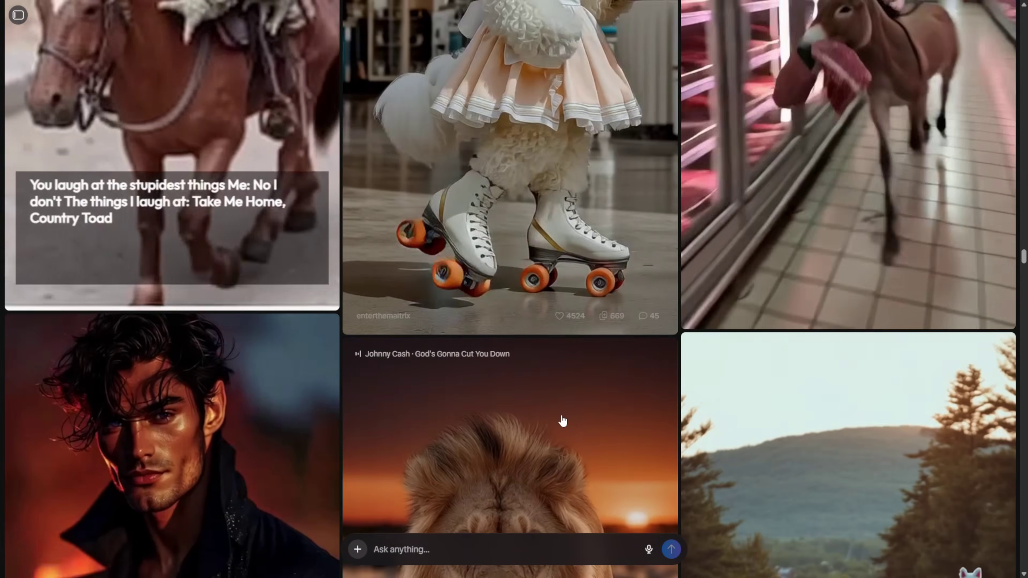
scroll(563, 421, "down", 11)
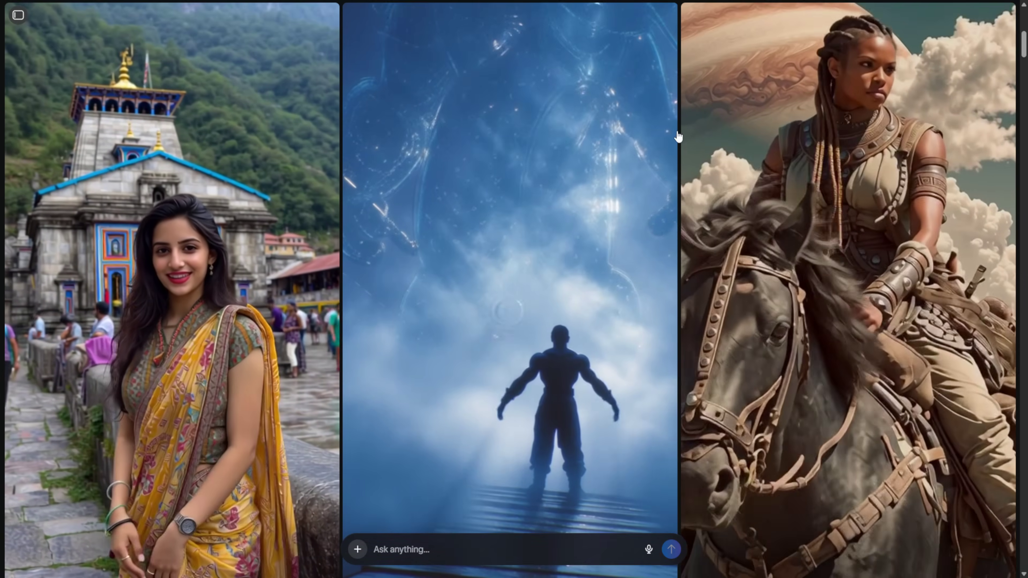
scroll(283, 372, "down", 5)
scroll(282, 373, "down", 10)
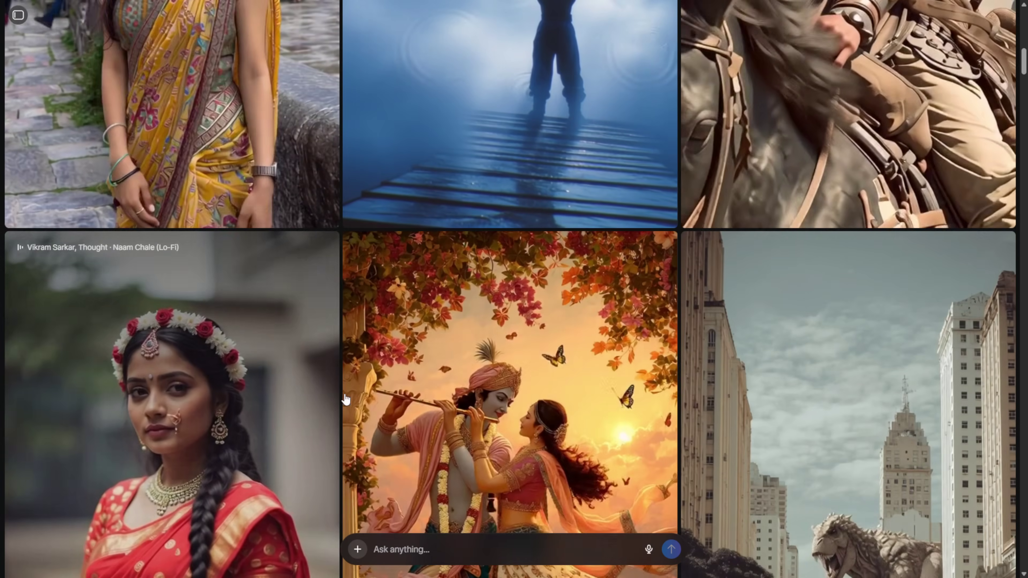
scroll(806, 376, "down", 12)
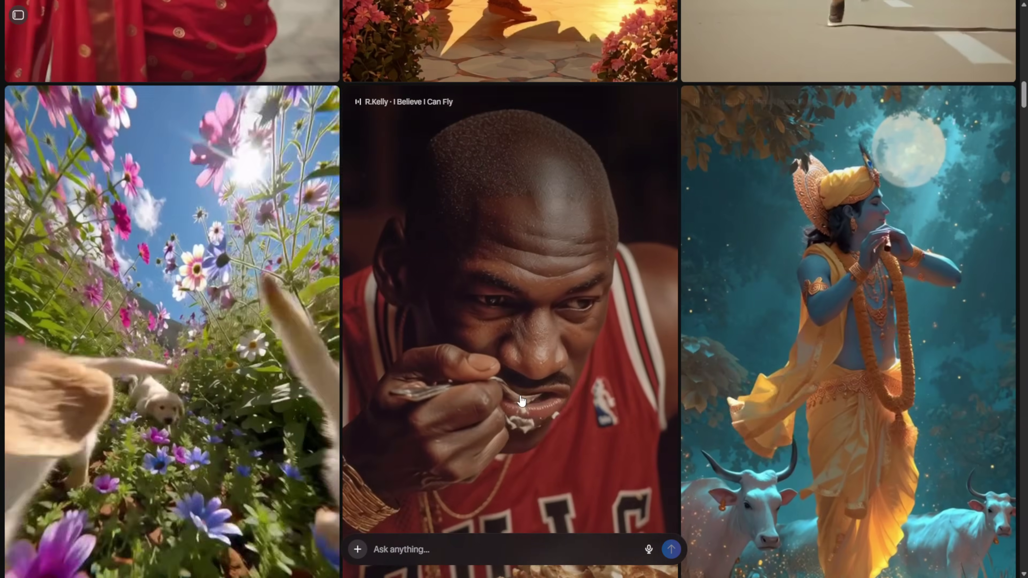
scroll(697, 399, "down", 10)
scroll(287, 413, "down", 6)
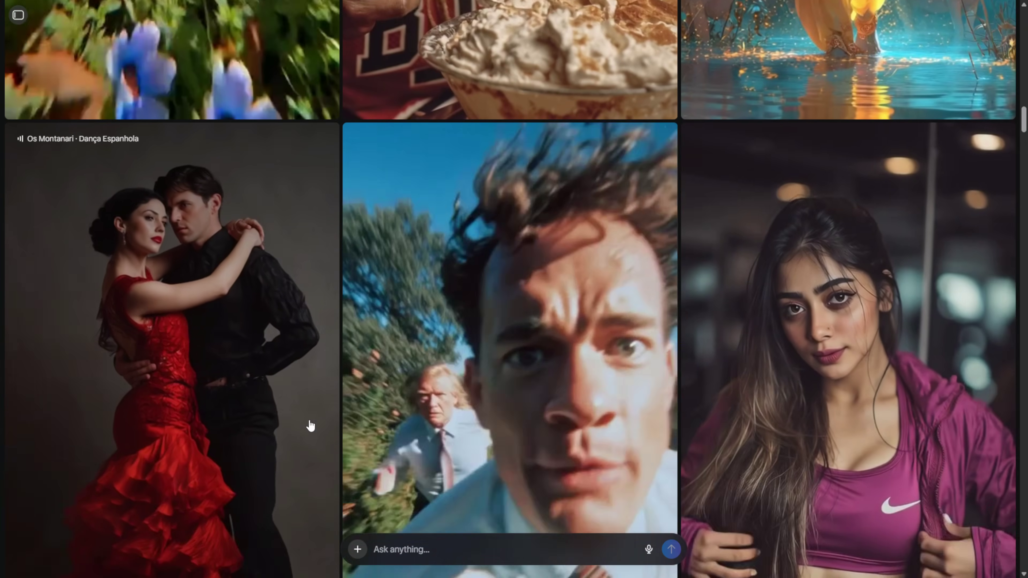
scroll(865, 396, "down", 9)
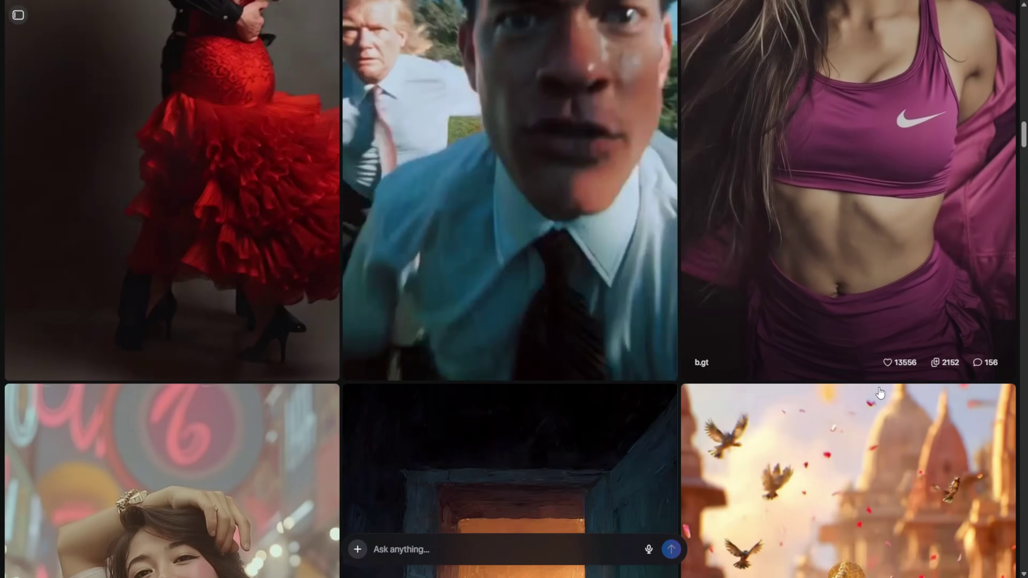
scroll(744, 399, "down", 18)
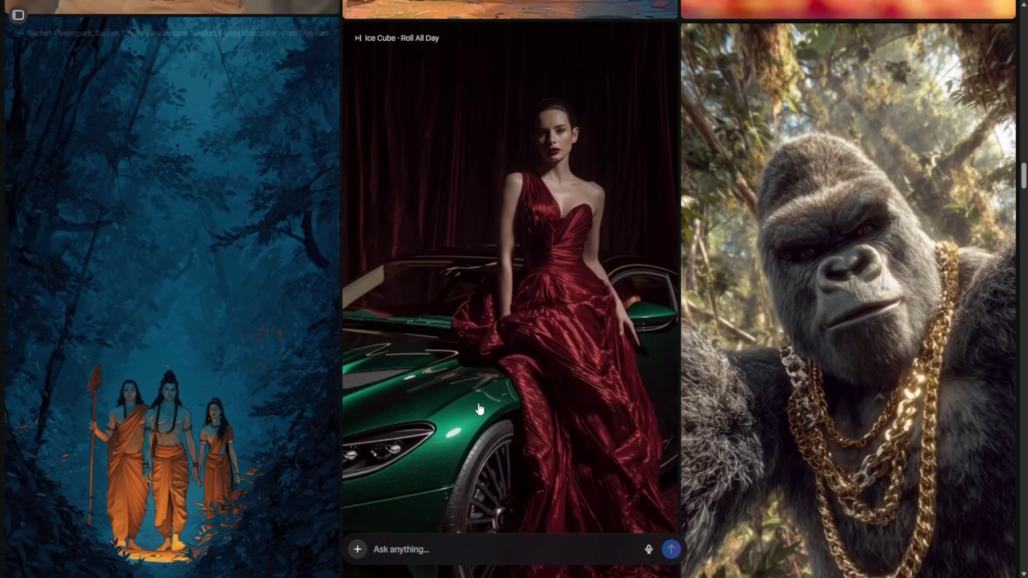
scroll(749, 417, "down", 1)
scroll(759, 415, "down", 13)
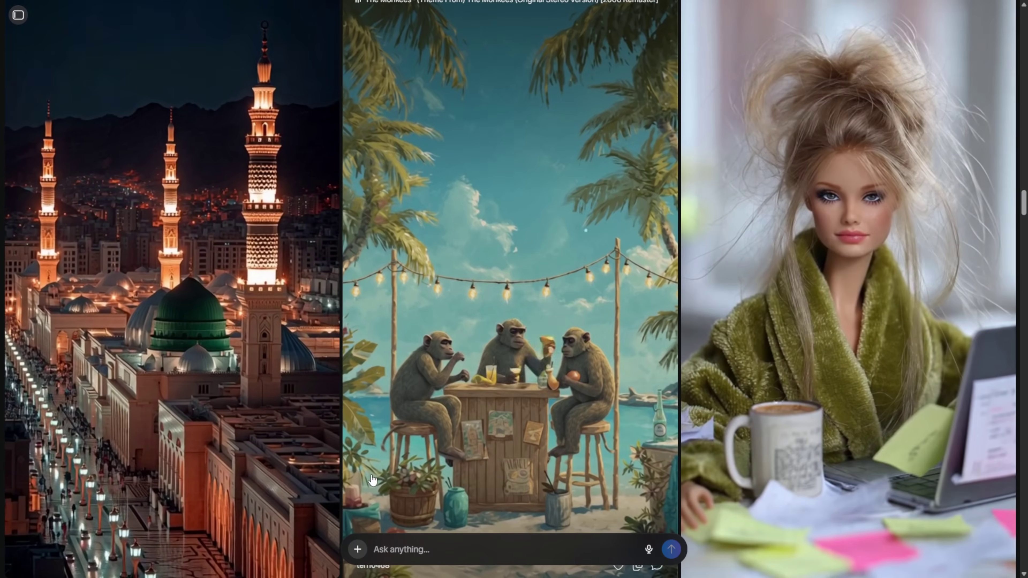
scroll(249, 488, "down", 8)
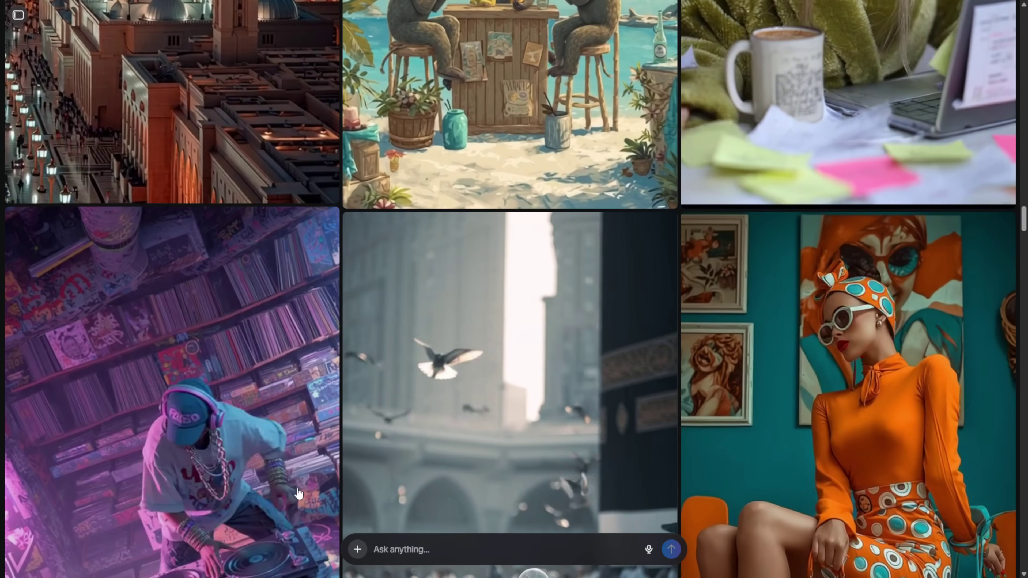
scroll(529, 450, "down", 5)
scroll(530, 449, "down", 12)
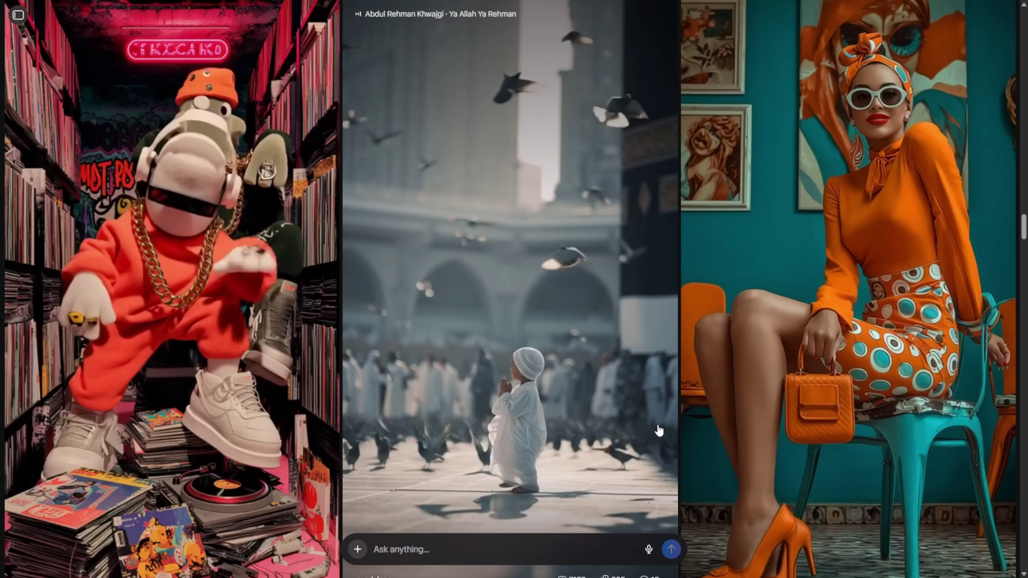
scroll(735, 405, "down", 9)
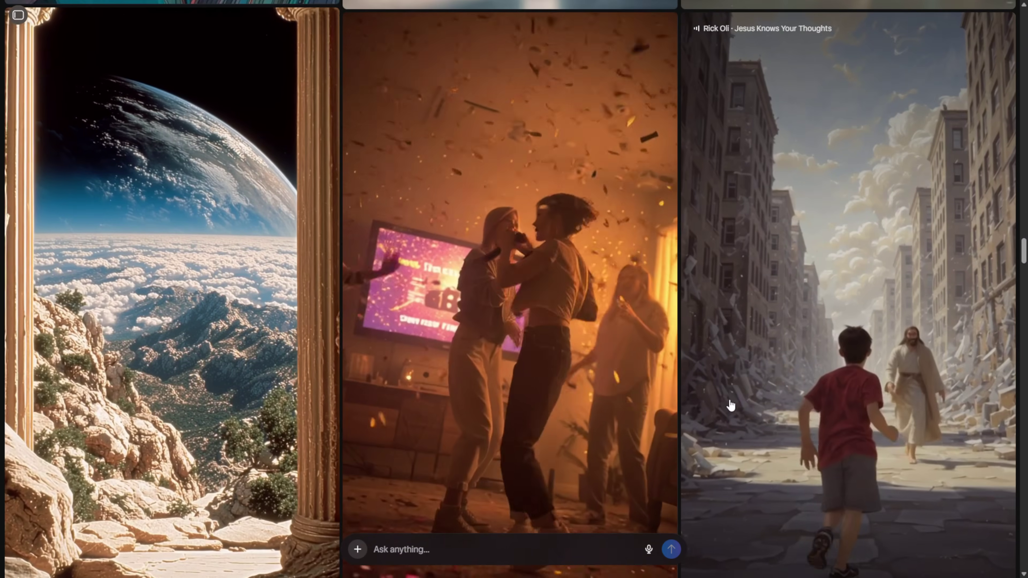
scroll(237, 440, "down", 10)
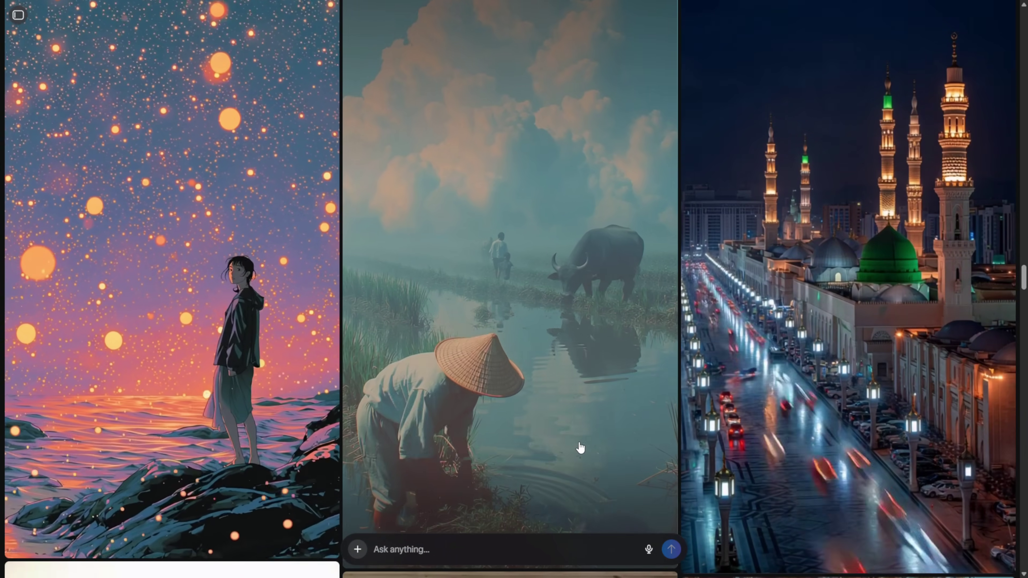
scroll(736, 450, "down", 9)
scroll(737, 451, "down", 4)
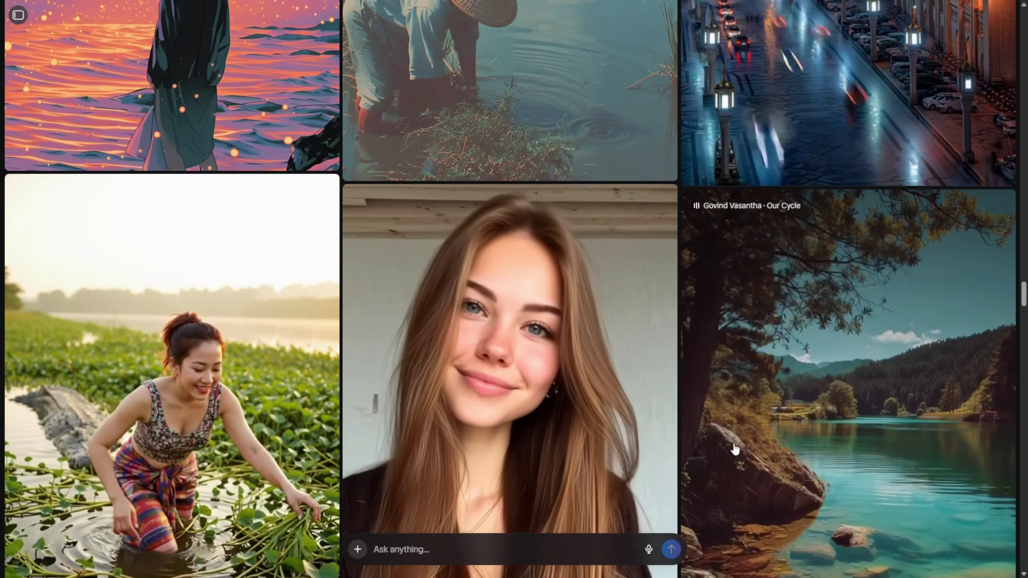